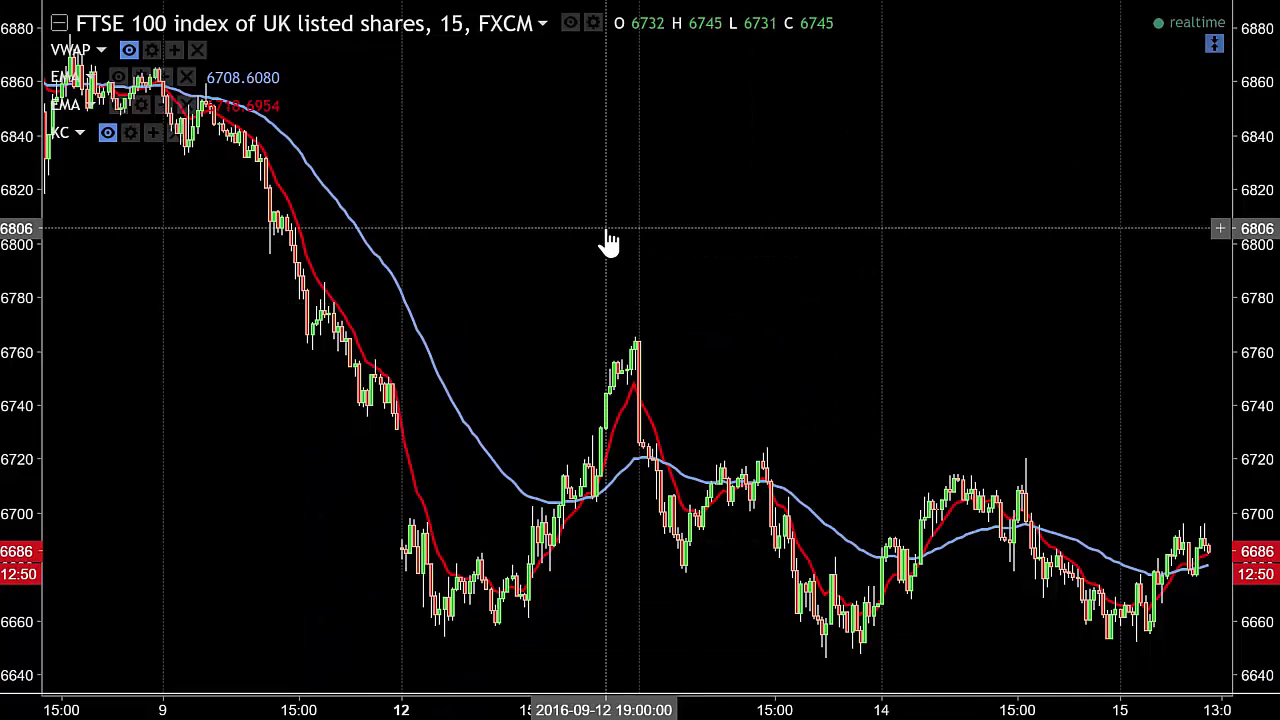
- Switch the FTSE 100 chart to the 1-minute interval
type("1")
key("Return")
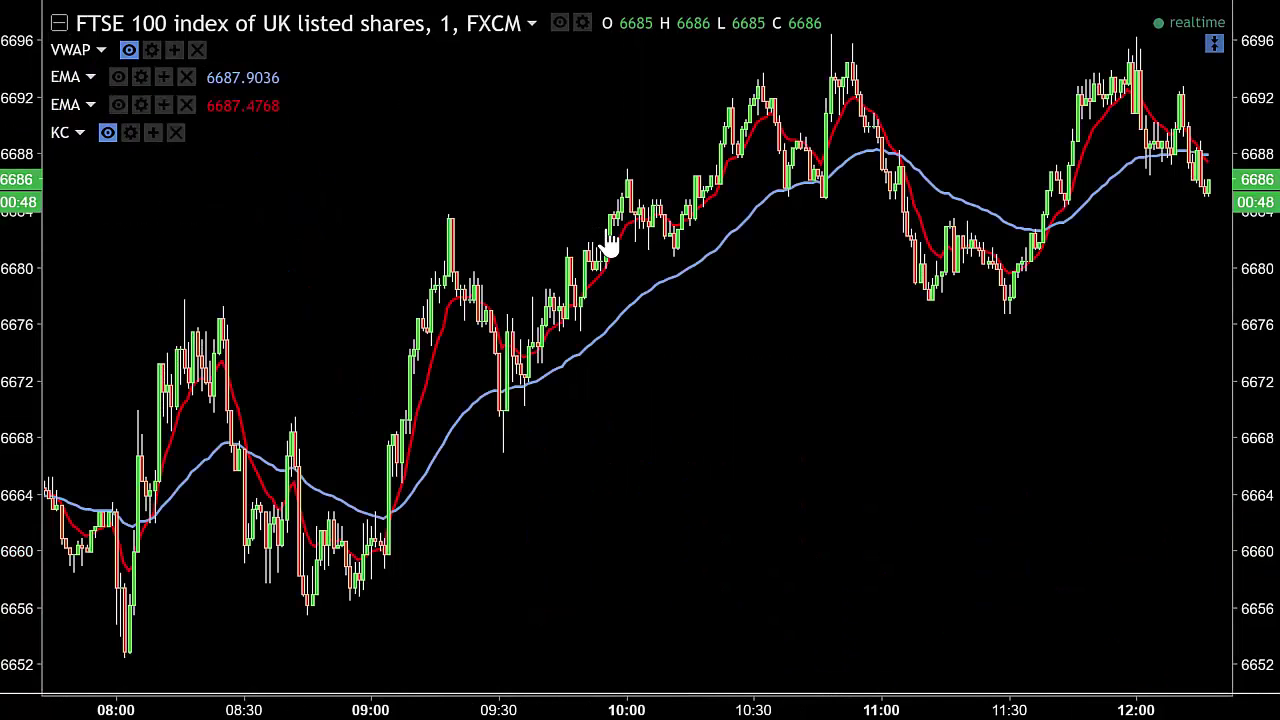
scroll(626, 206, "up", 3)
scroll(640, 212, "down", 2)
scroll(660, 230, "down", 5)
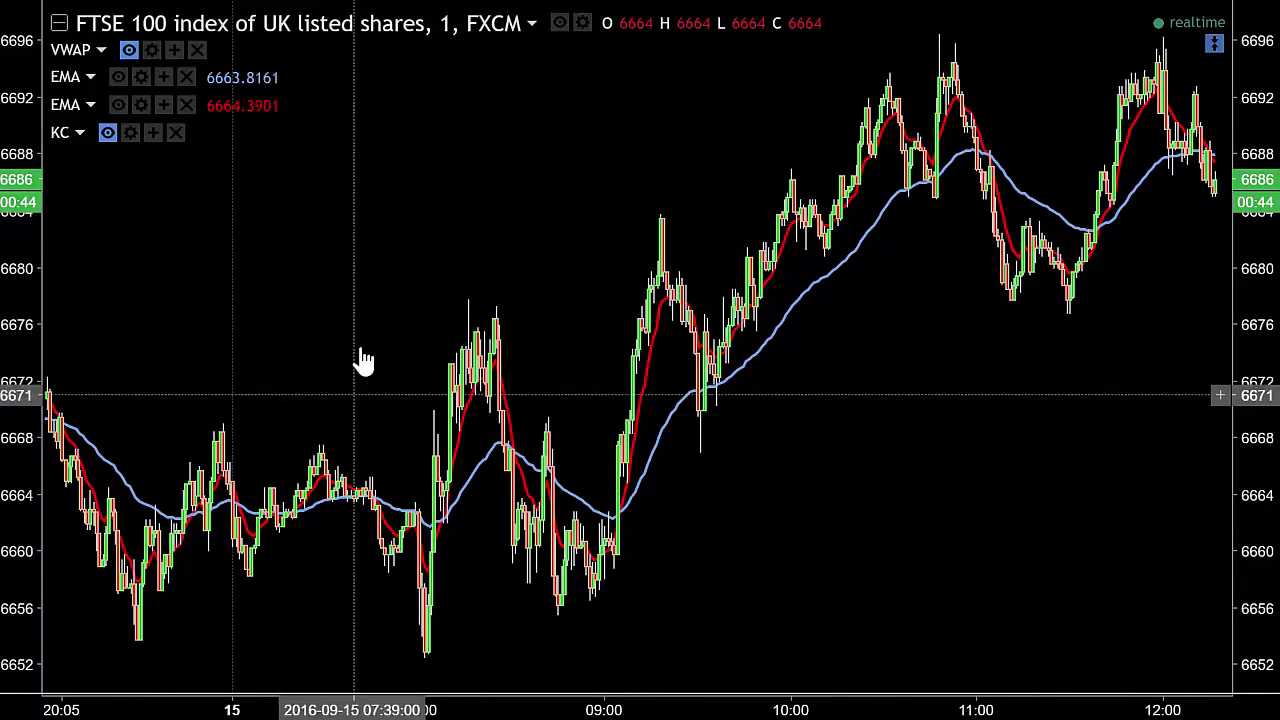
- Examine the earlier 1-minute FTSE 100 price action across 14 and 15 September against the two moving averages
left_click_drag(385, 355, 651, 337)
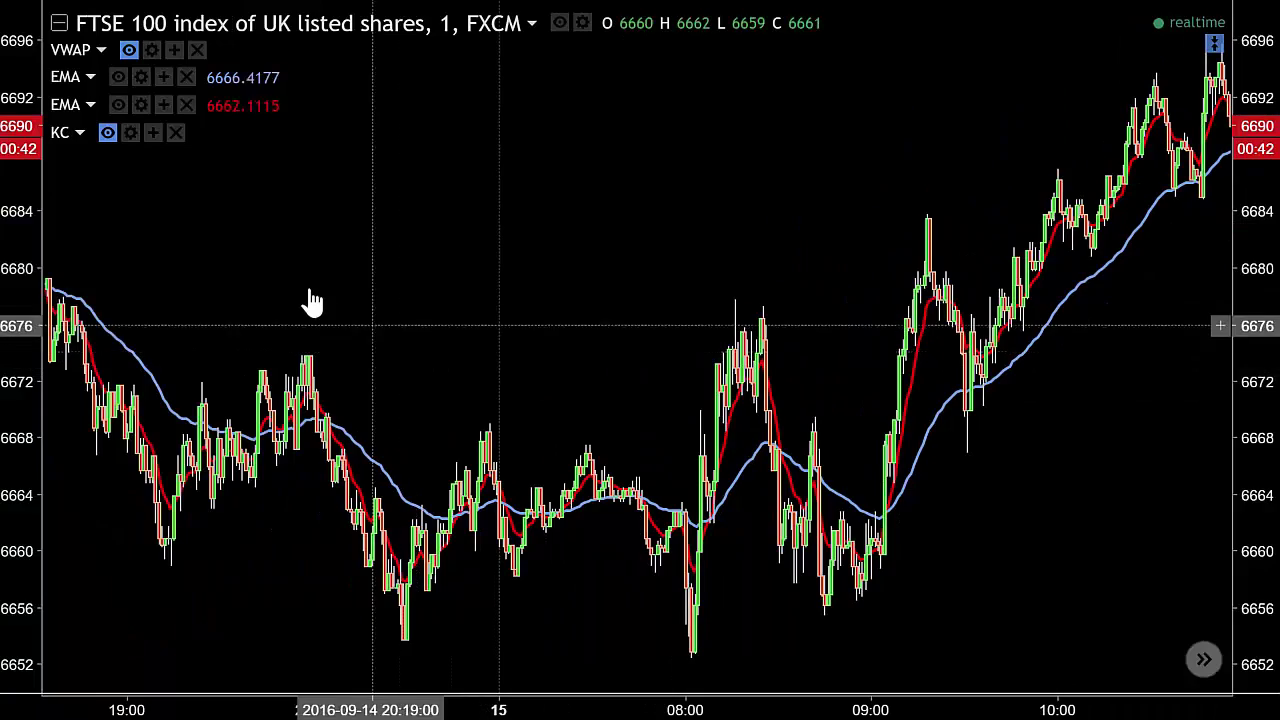
scroll(303, 302, "up", 2)
left_click_drag(351, 357, 543, 343)
scroll(536, 340, "up", 2)
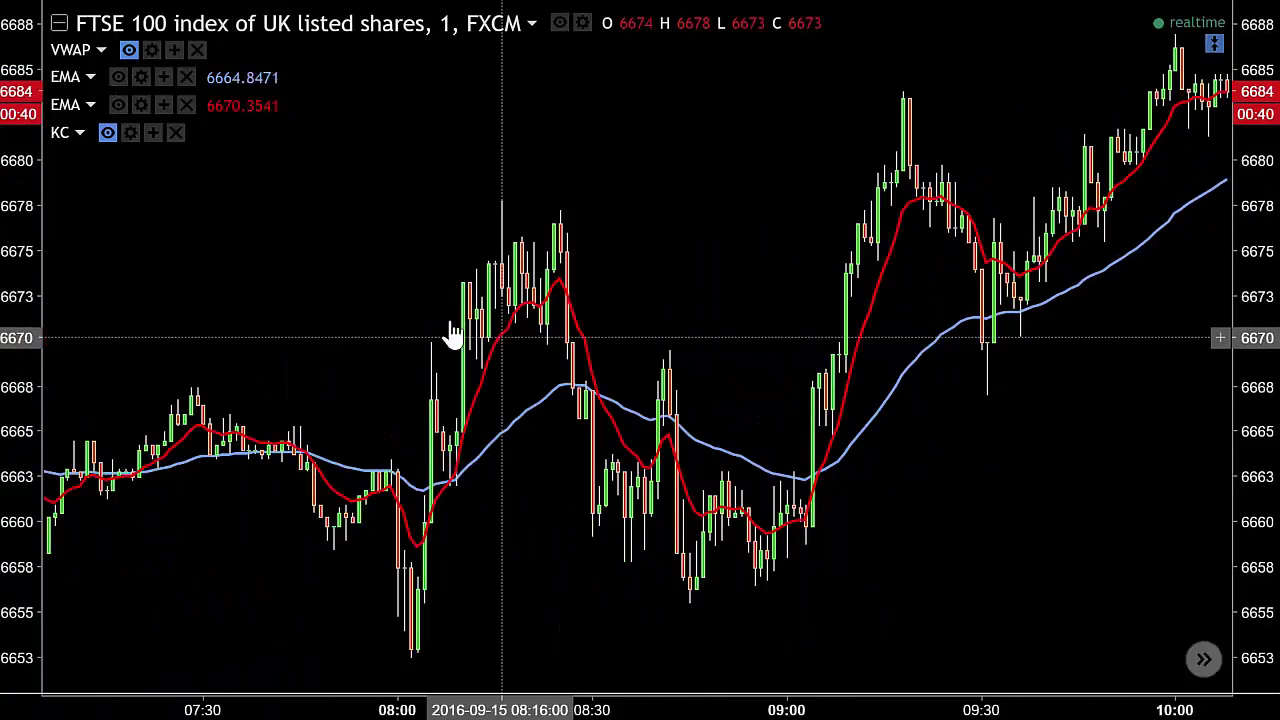
left_click_drag(585, 278, 950, 290)
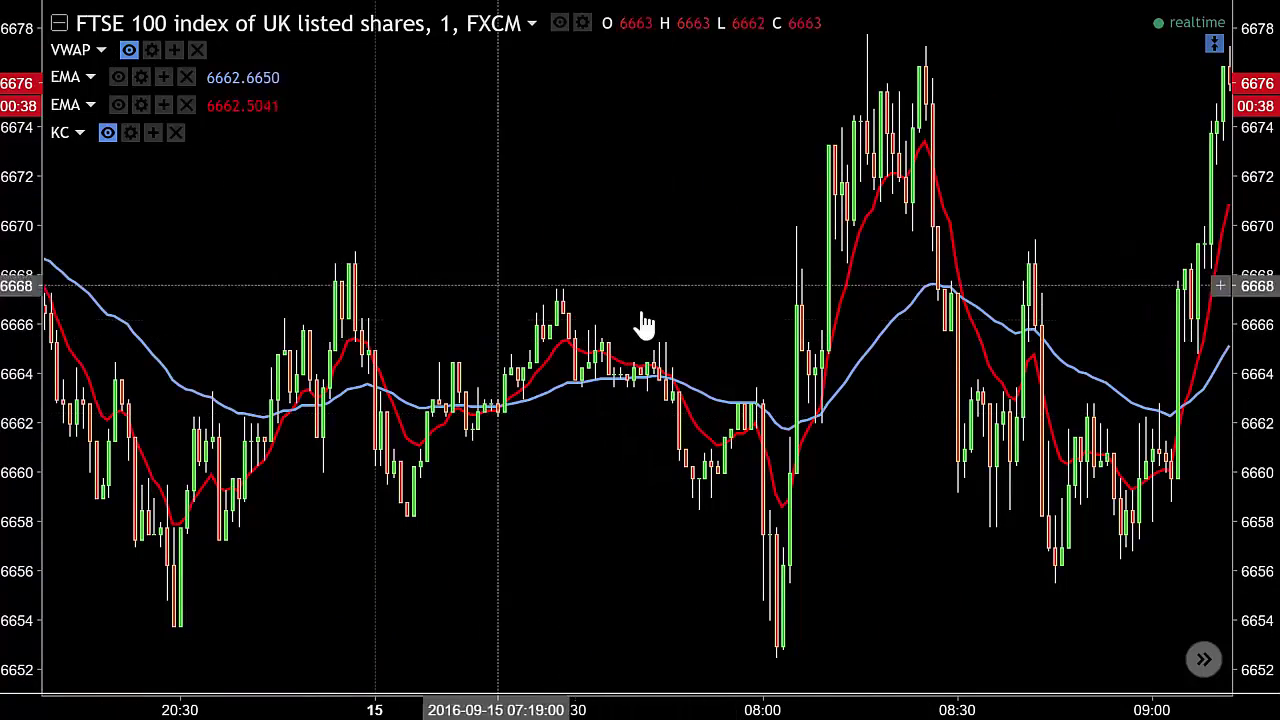
scroll(551, 303, "down", 2)
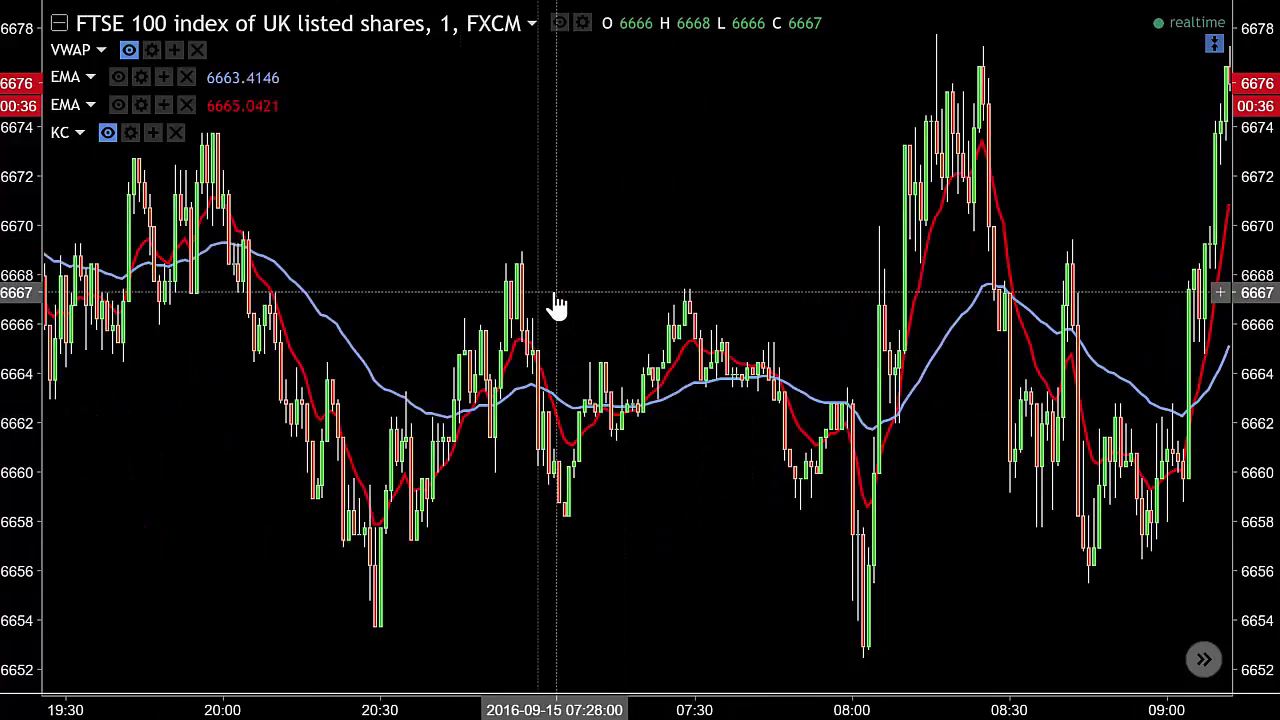
left_click_drag(151, 405, 543, 409)
left_click_drag(315, 450, 553, 460)
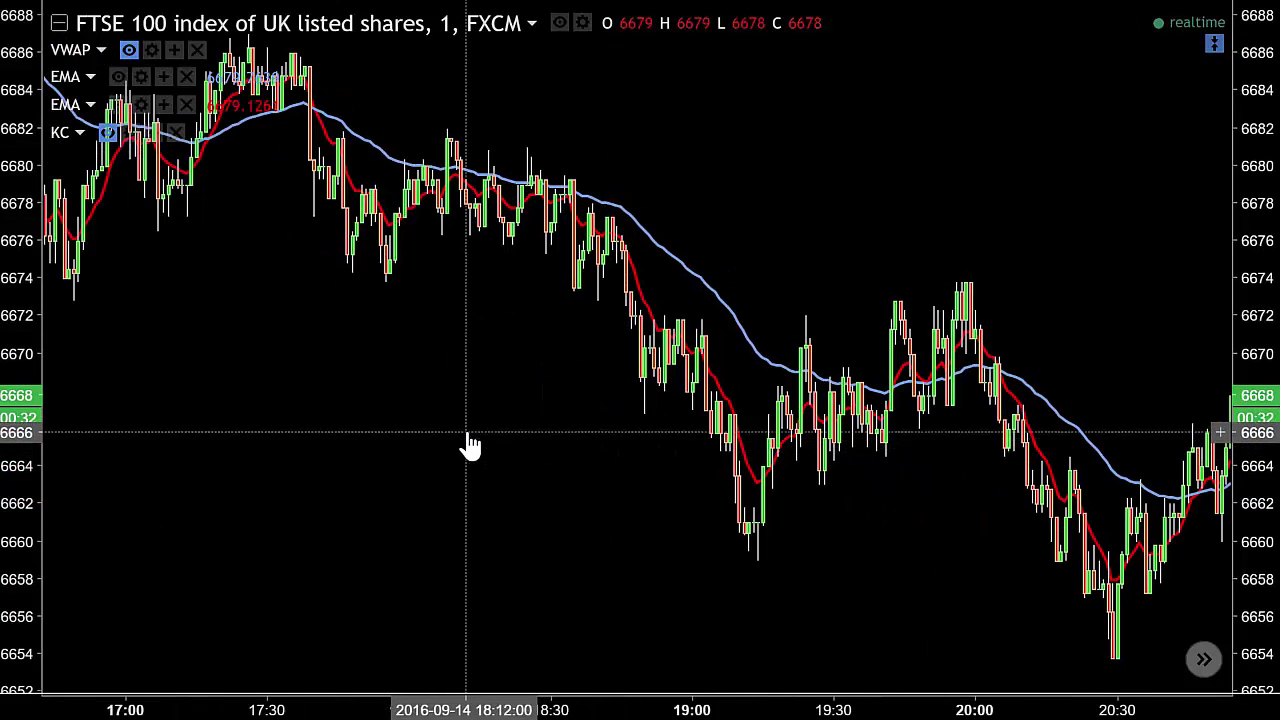
- Change the charted symbol to GER30 and bring the most recent DAX candles into view
type("GER30")
key("Return")
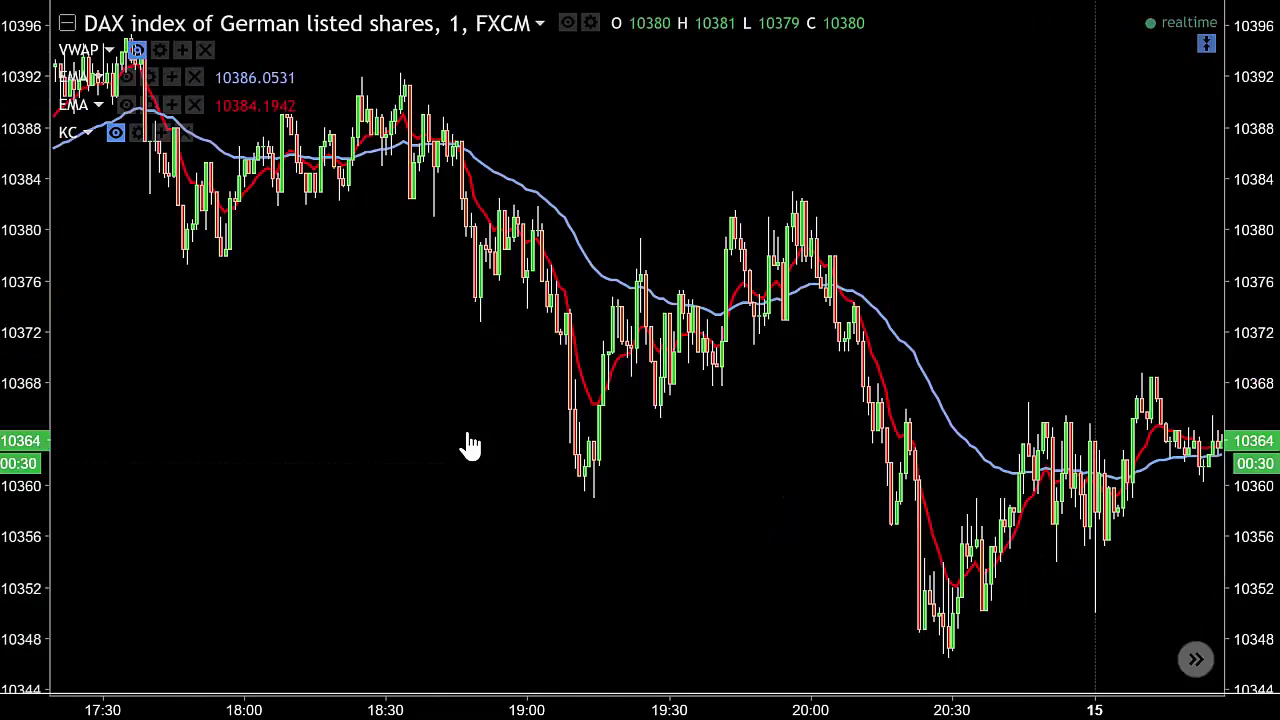
scroll(1120, 268, "right", 15)
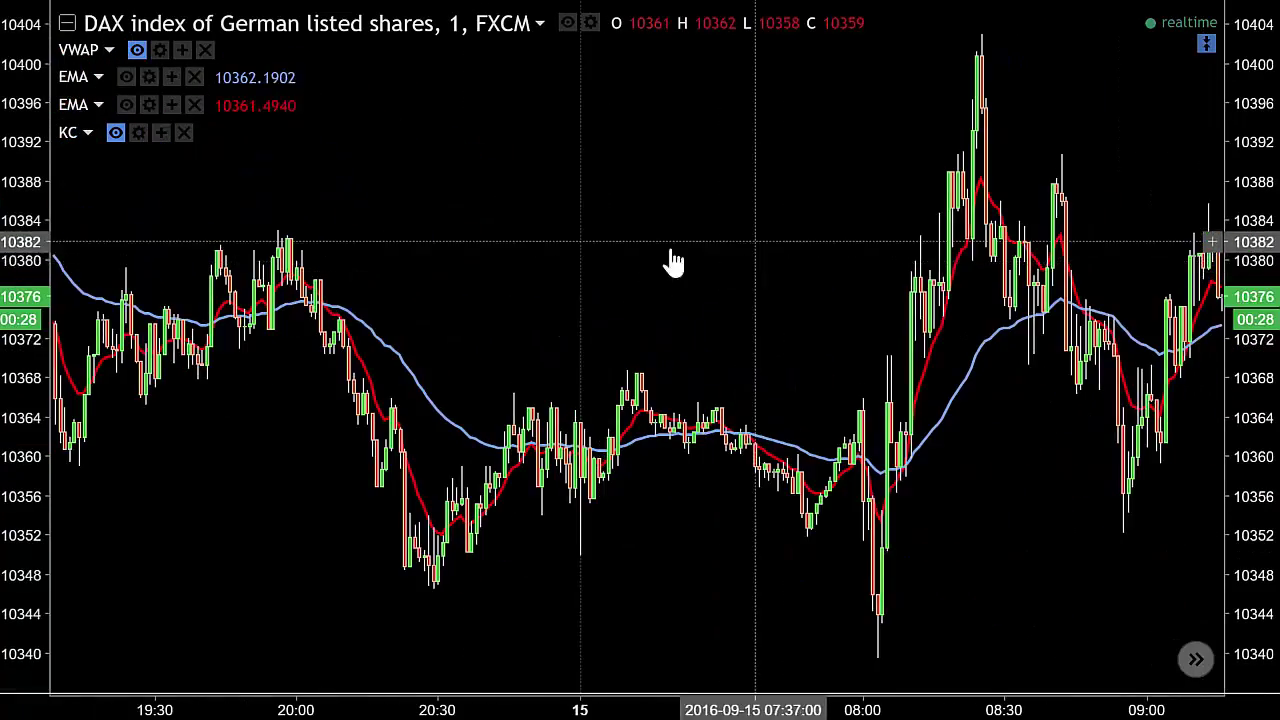
scroll(709, 200, "right", 8)
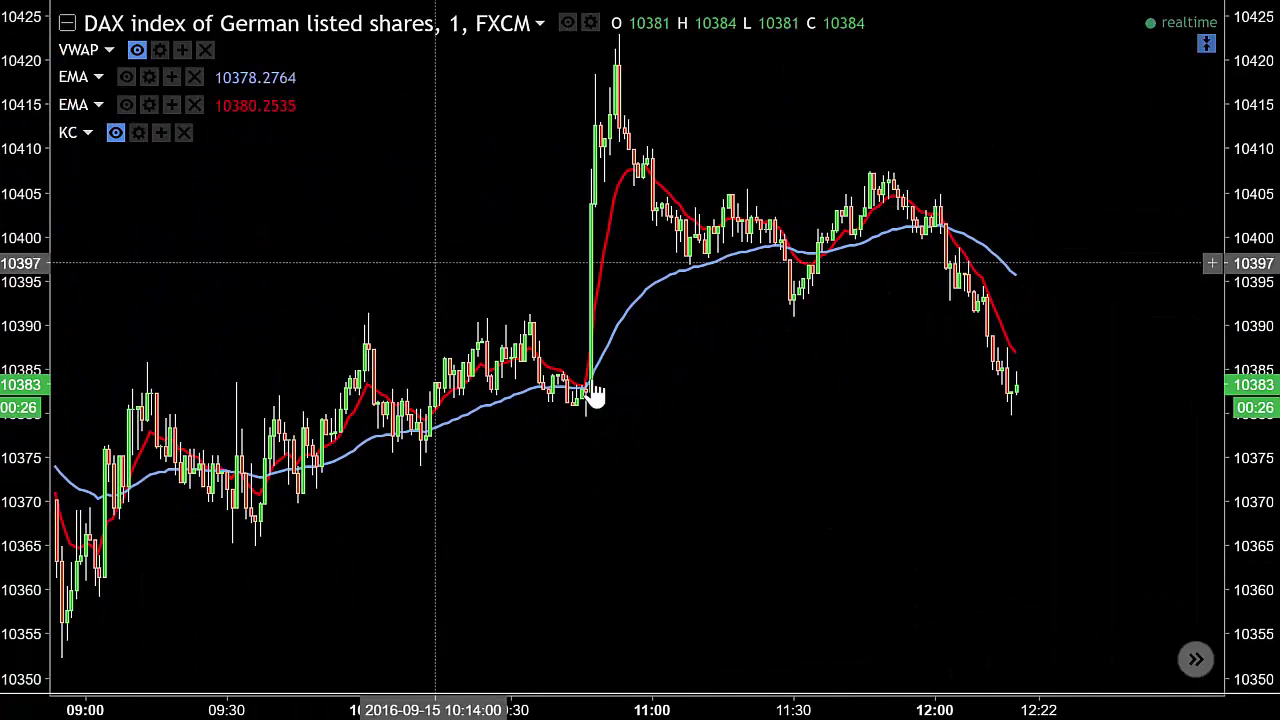
- Examine the 1-minute DAX price action on 15 September and back through the afternoon of 14 September
scroll(726, 437, "left", 8)
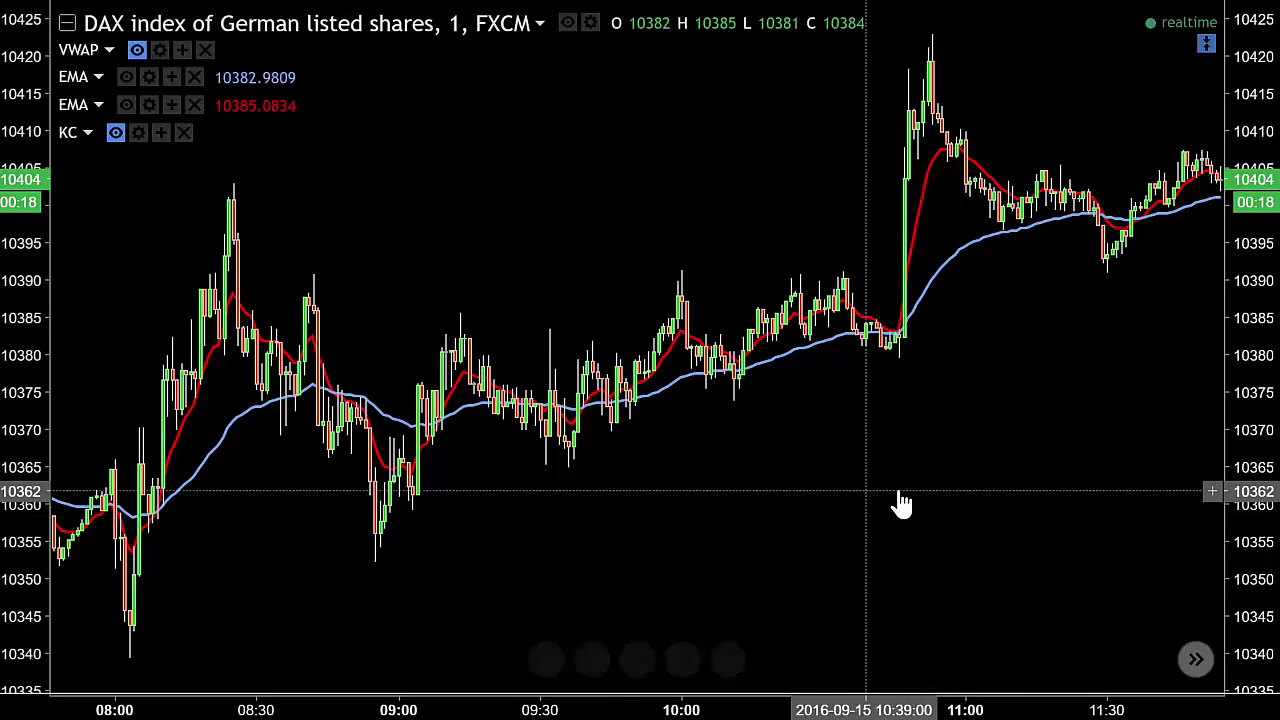
scroll(921, 518, "down", 2)
scroll(780, 534, "down", 2)
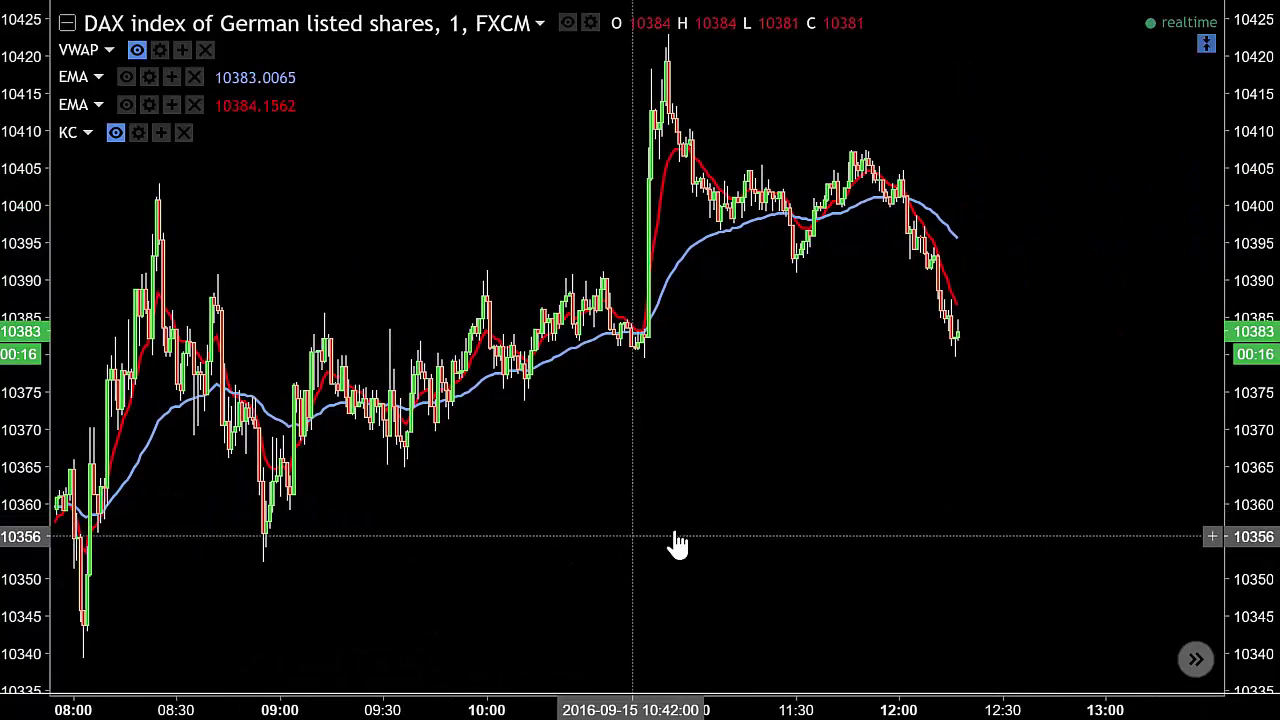
scroll(815, 543, "up", 2)
scroll(815, 544, "up", 2)
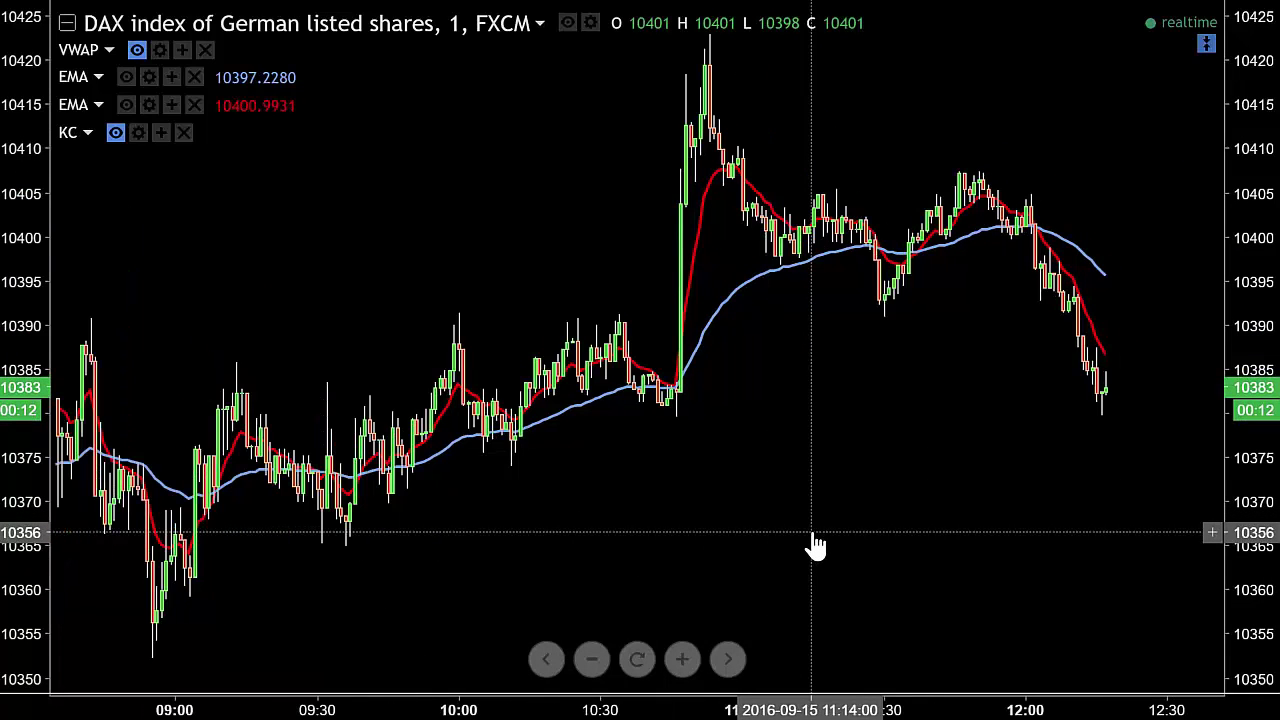
scroll(815, 545, "down", 2)
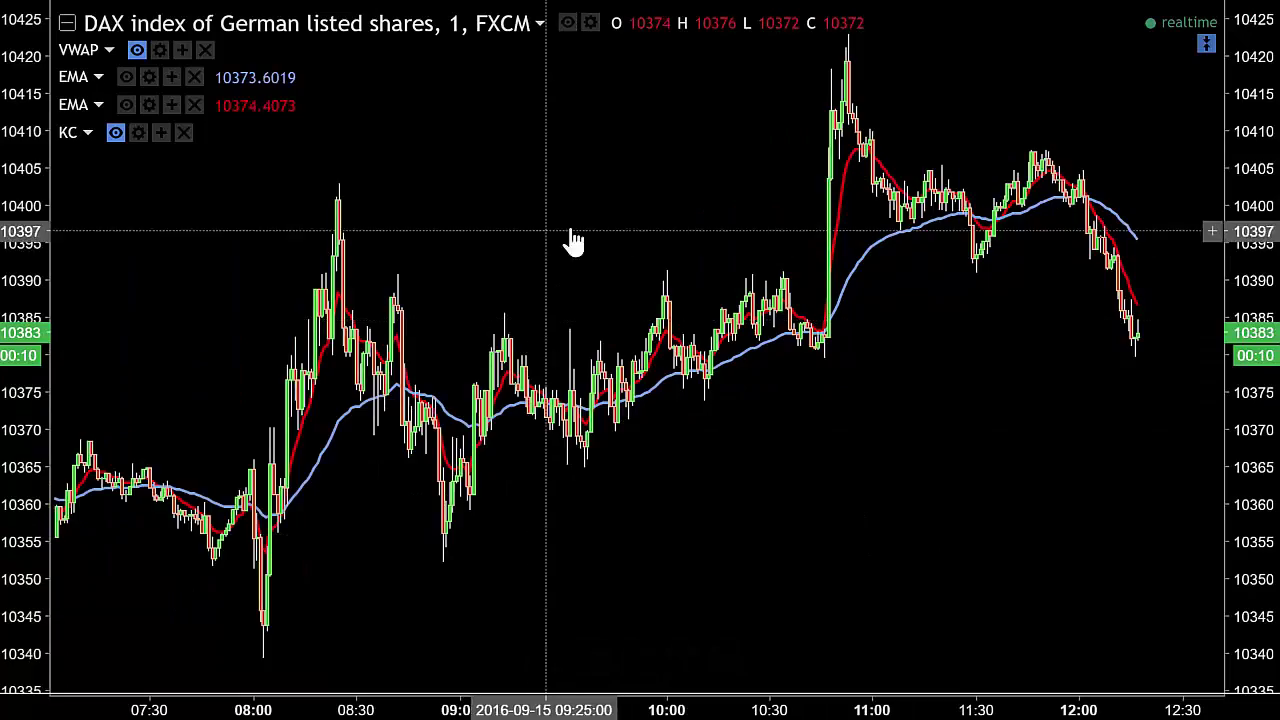
scroll(590, 250, "left", 5)
scroll(590, 250, "left", 3)
scroll(374, 486, "left", 10)
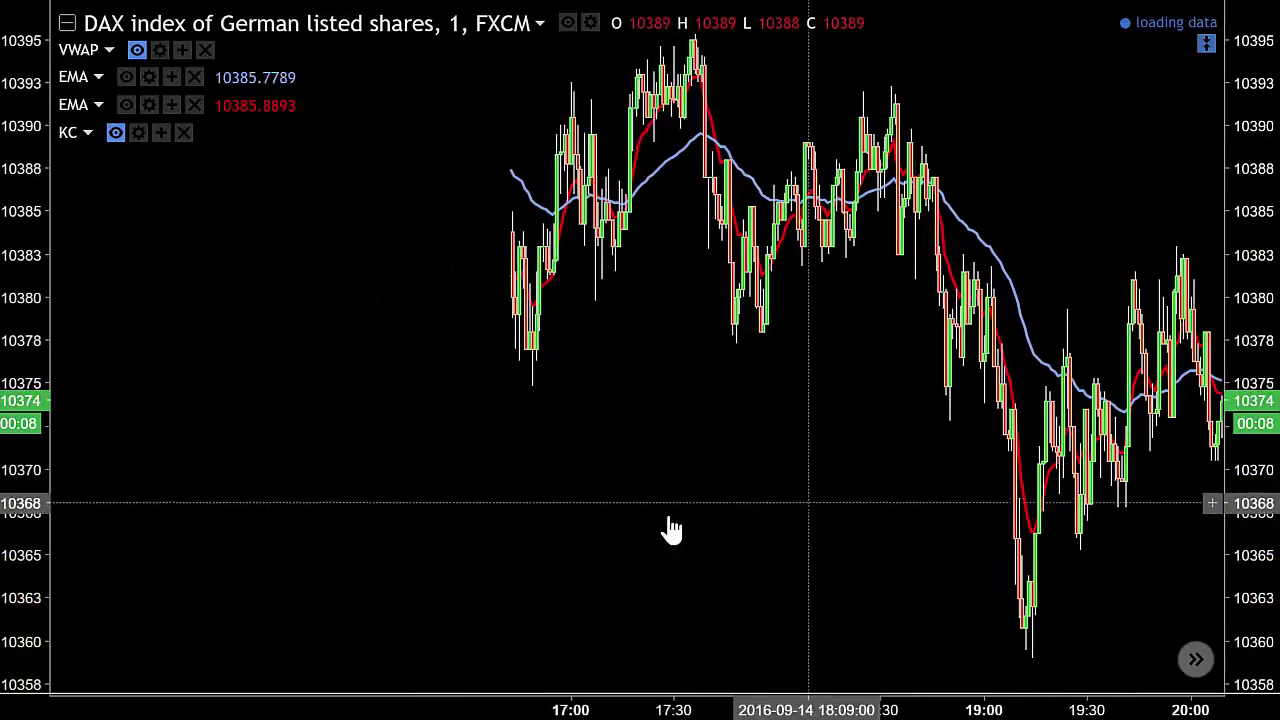
scroll(737, 537, "left", 5)
left_click_drag(494, 537, 723, 551)
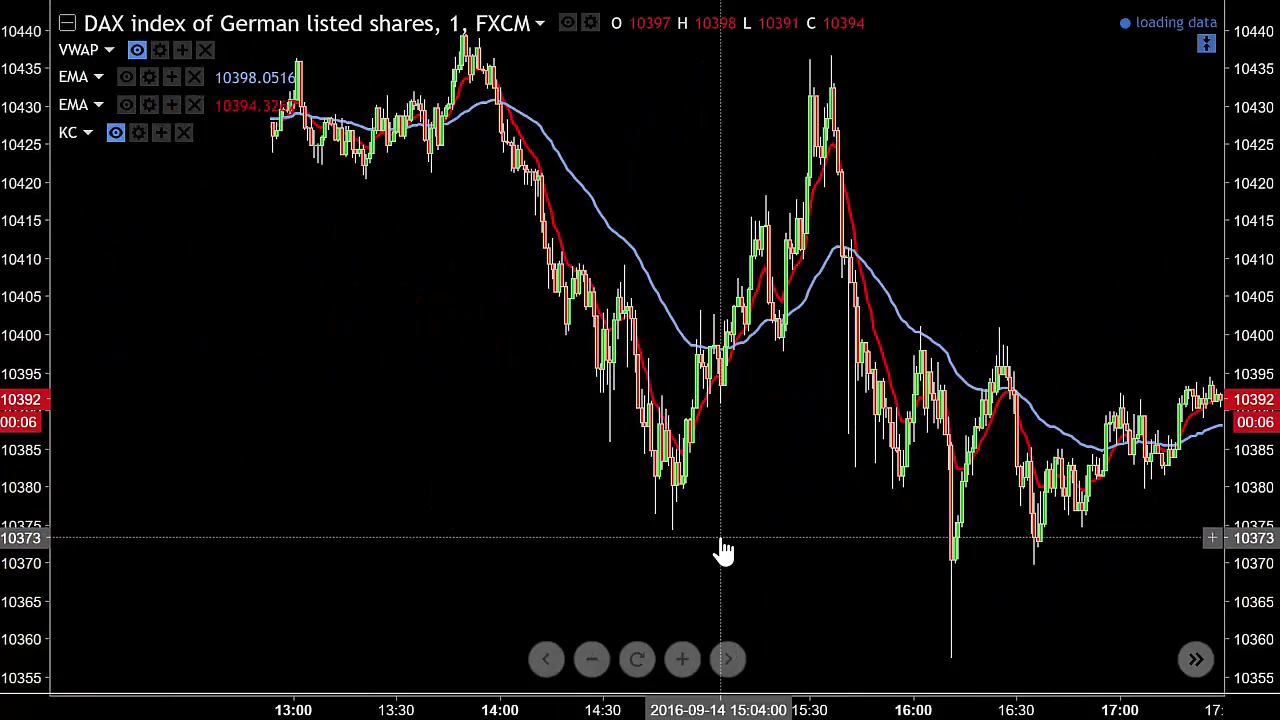
- Switch the DAX chart to the 5-minute interval and frame the price action of 14 and 15 September
type("5")
key("Return")
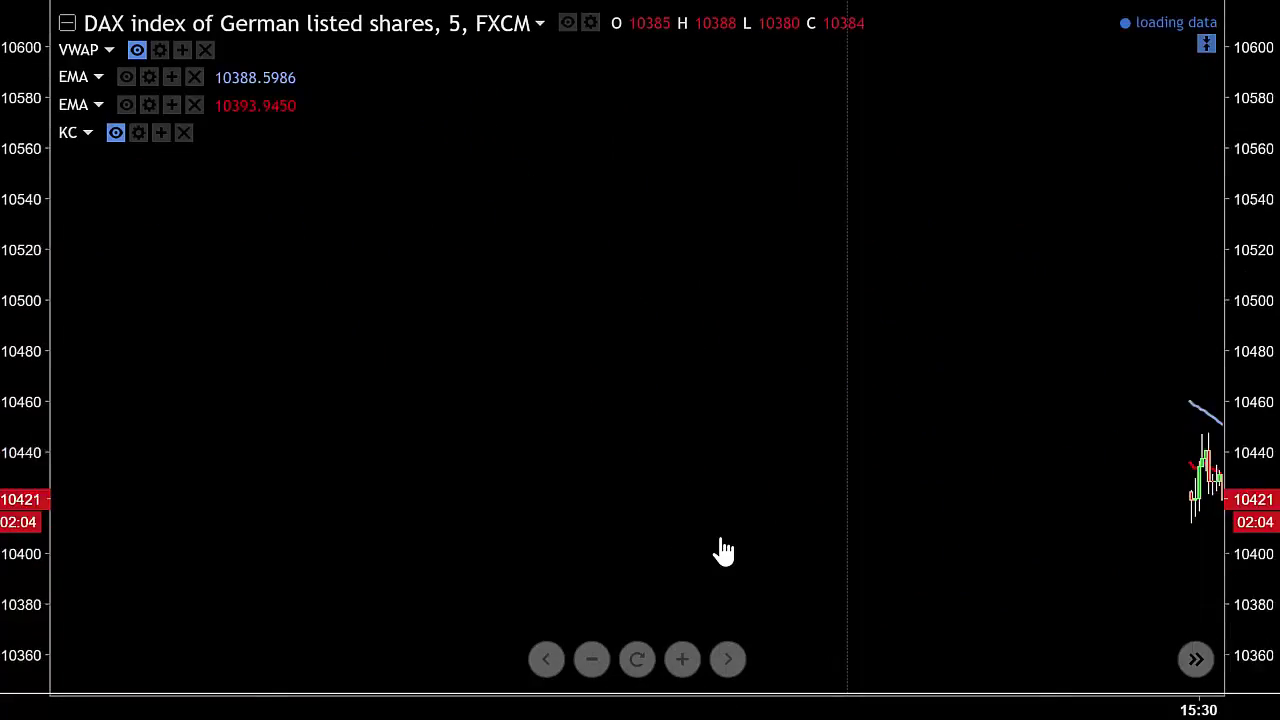
left_click_drag(809, 542, 480, 540)
left_click_drag(737, 451, 223, 500)
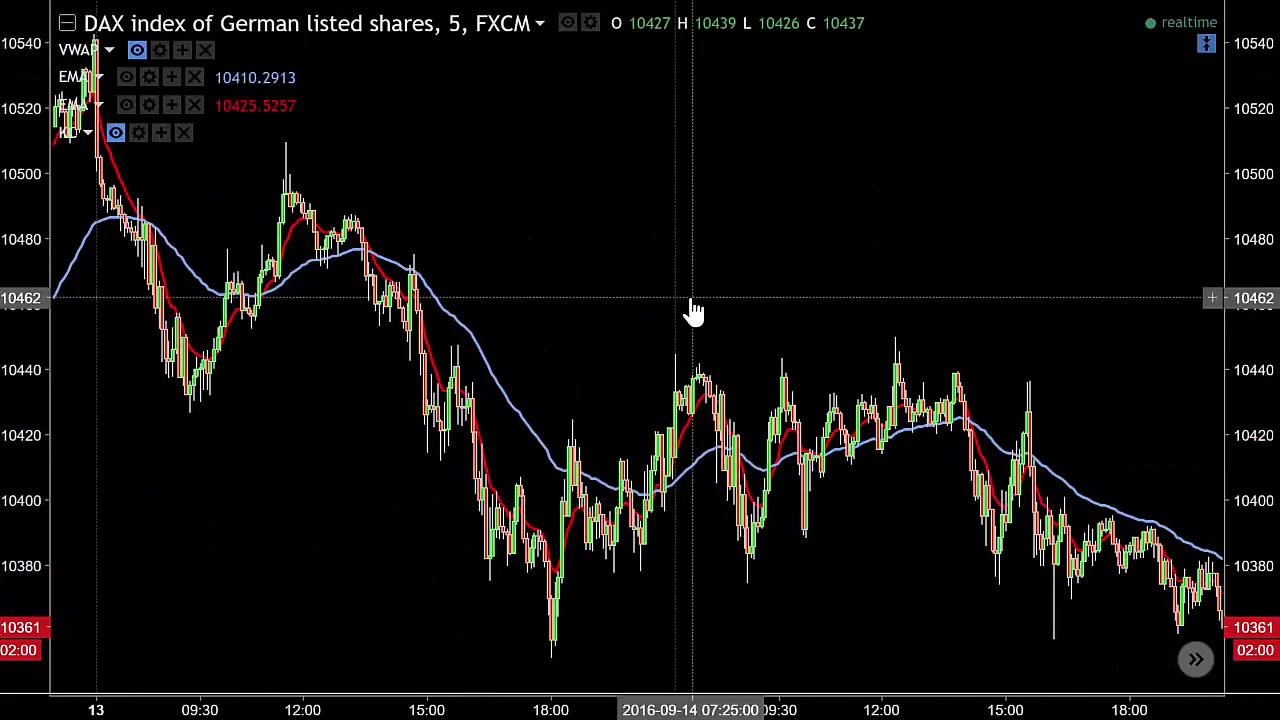
scroll(691, 309, "up", 3)
scroll(691, 309, "up", 1)
left_click_drag(974, 251, 574, 237)
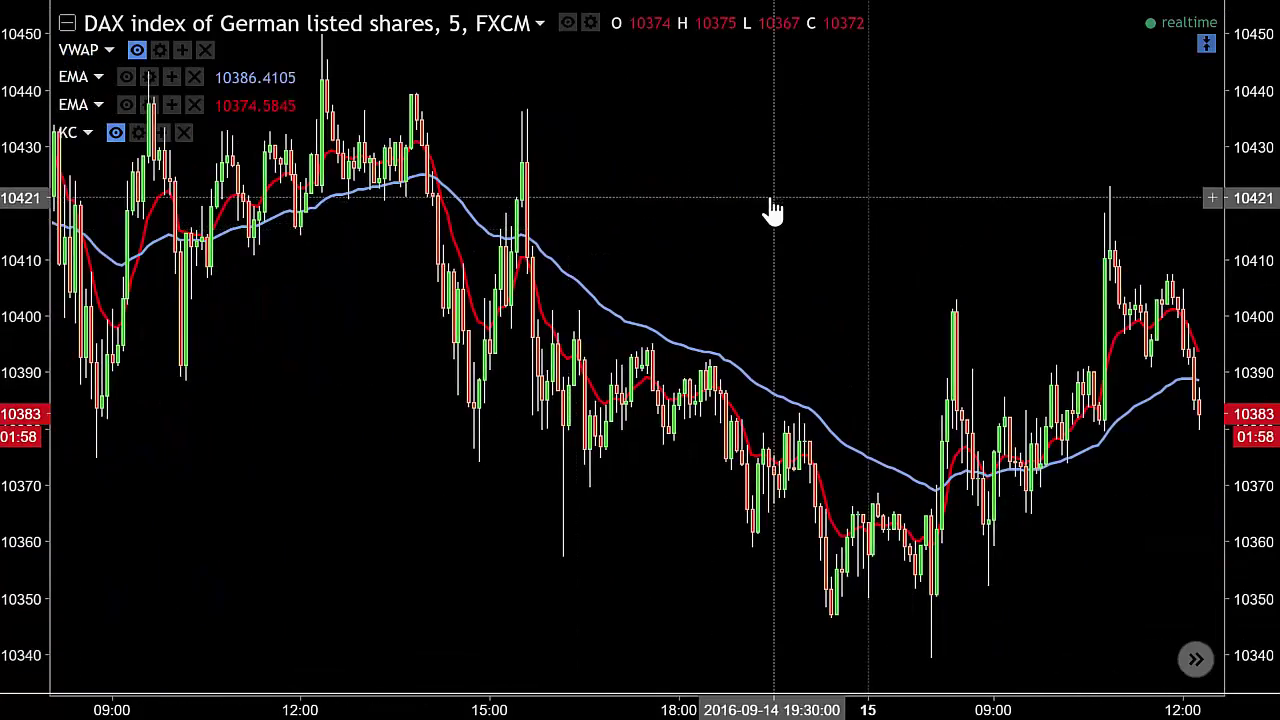
left_click_drag(774, 289, 517, 228)
scroll(623, 243, "up", 2)
left_click_drag(843, 434, 1030, 445)
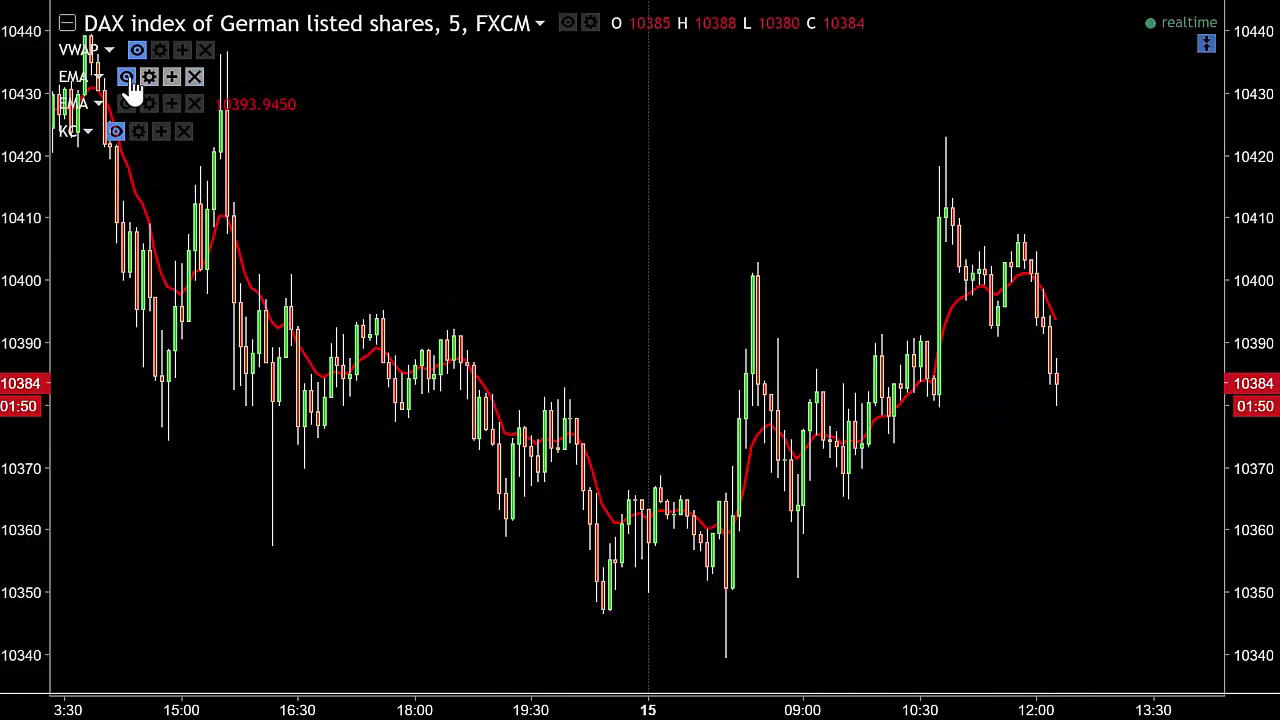
- Add the built-in Relative Strength Index indicator to the DAX chart
right_click(585, 207)
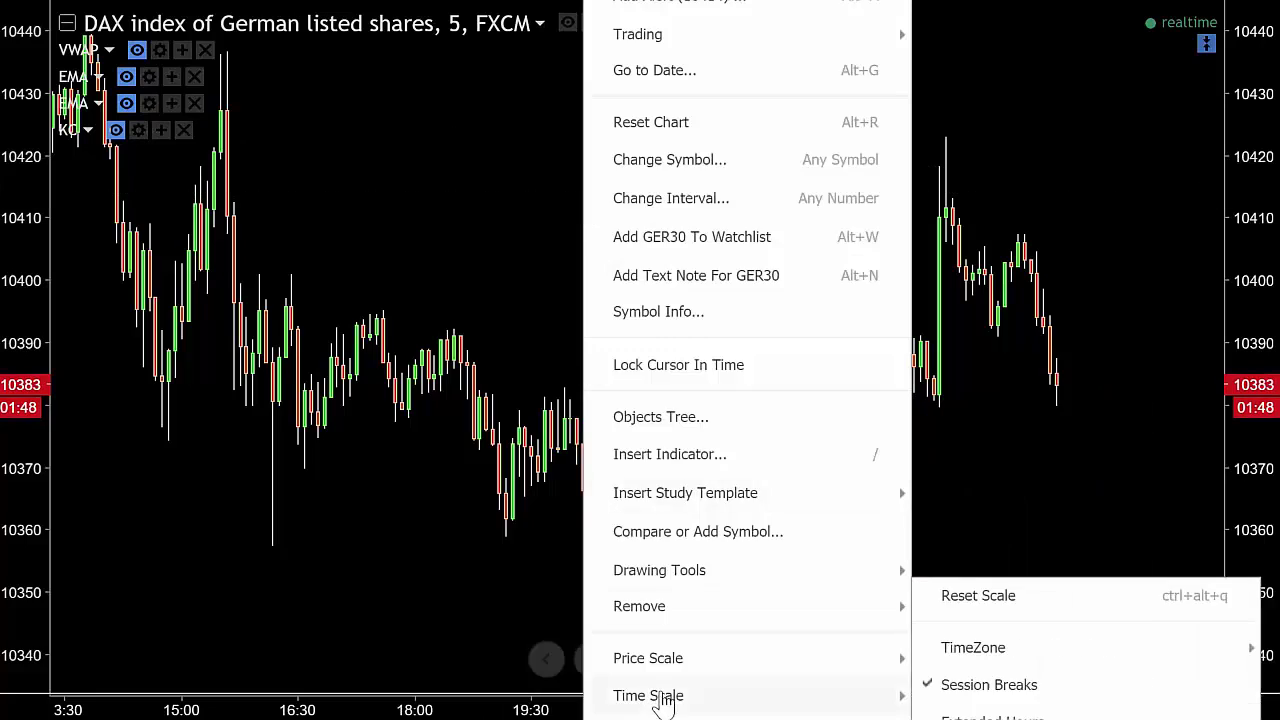
left_click(670, 465)
scroll(723, 391, "down", 6)
scroll(725, 397, "down", 15)
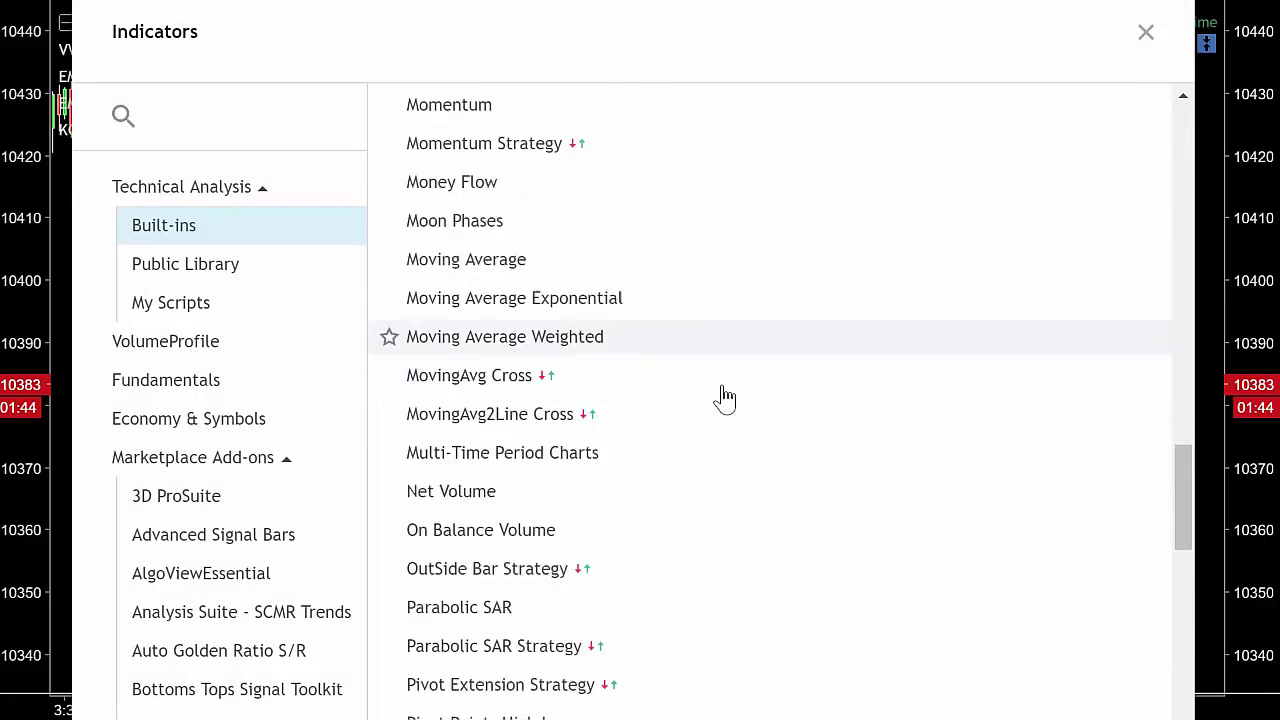
scroll(724, 397, "down", 8)
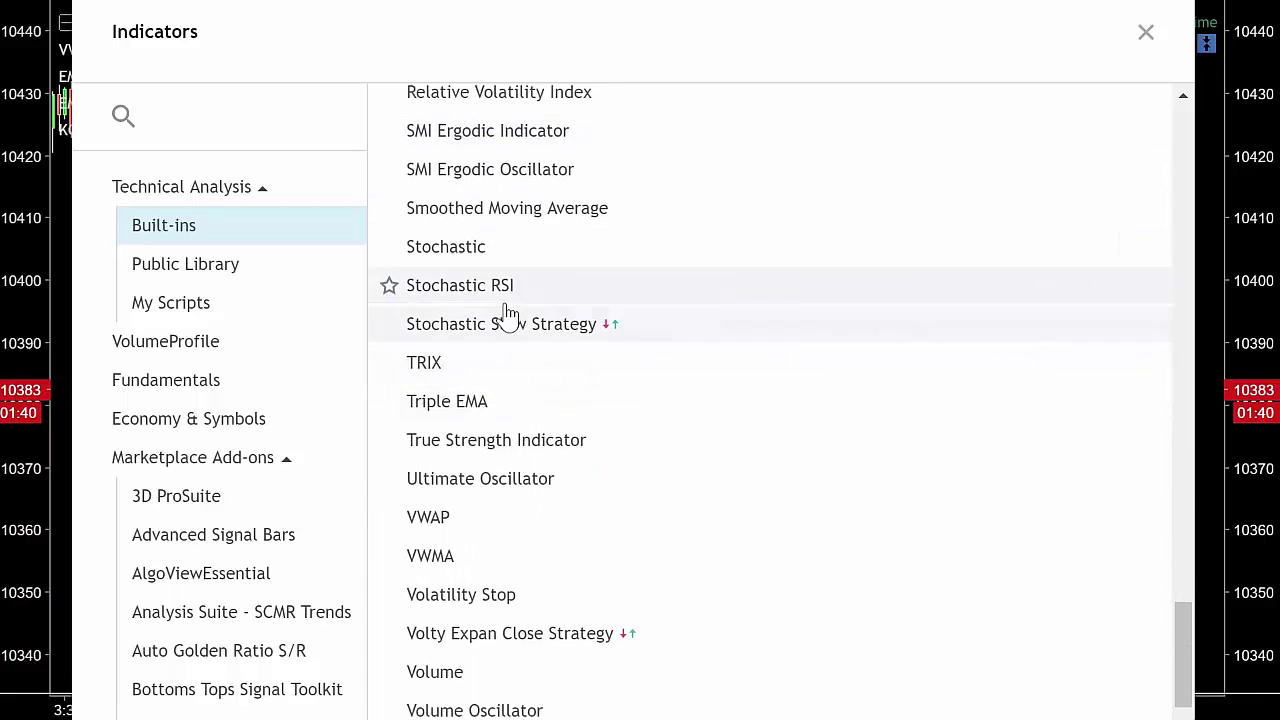
scroll(534, 365, "down", 4)
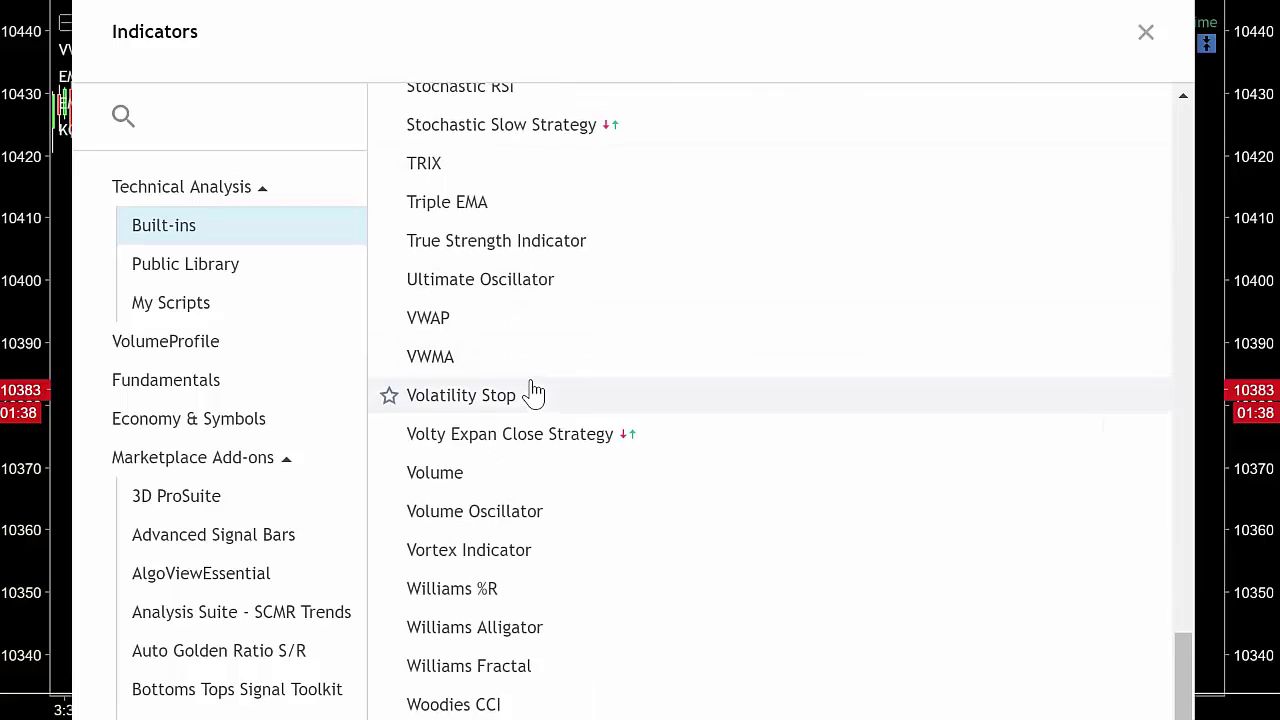
scroll(560, 395, "up", 8)
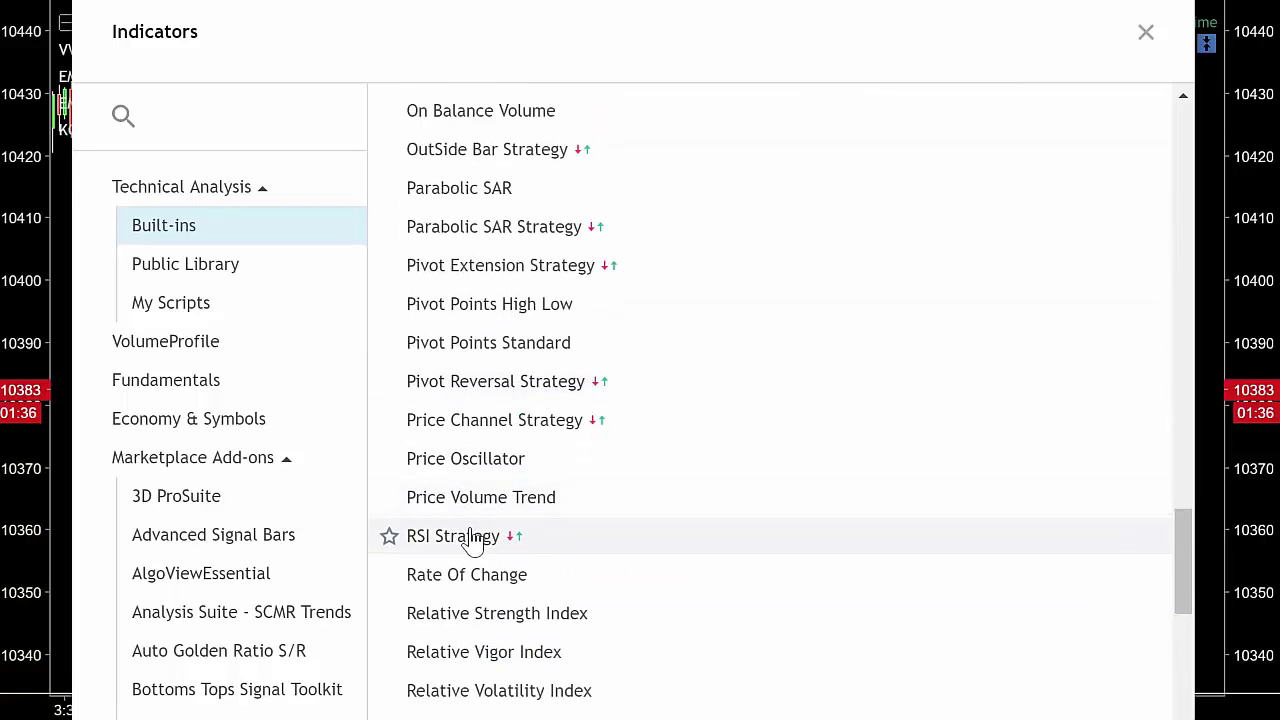
left_click(488, 610)
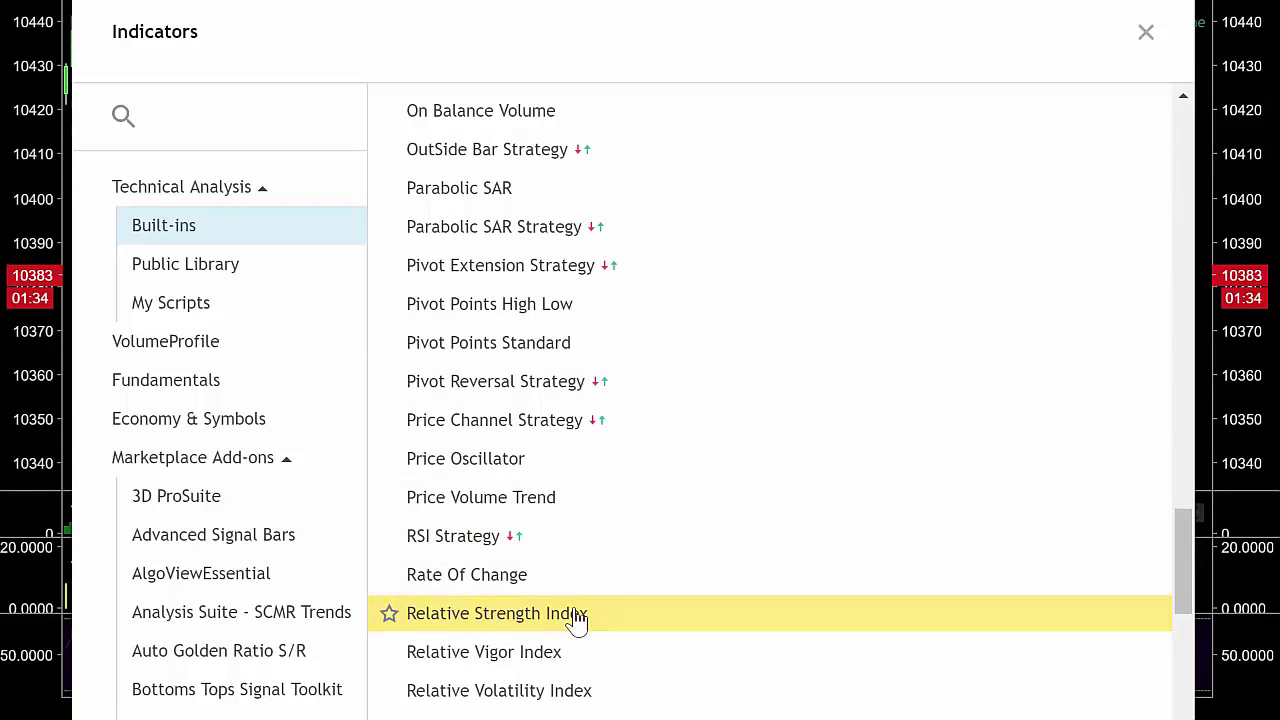
left_click(1146, 34)
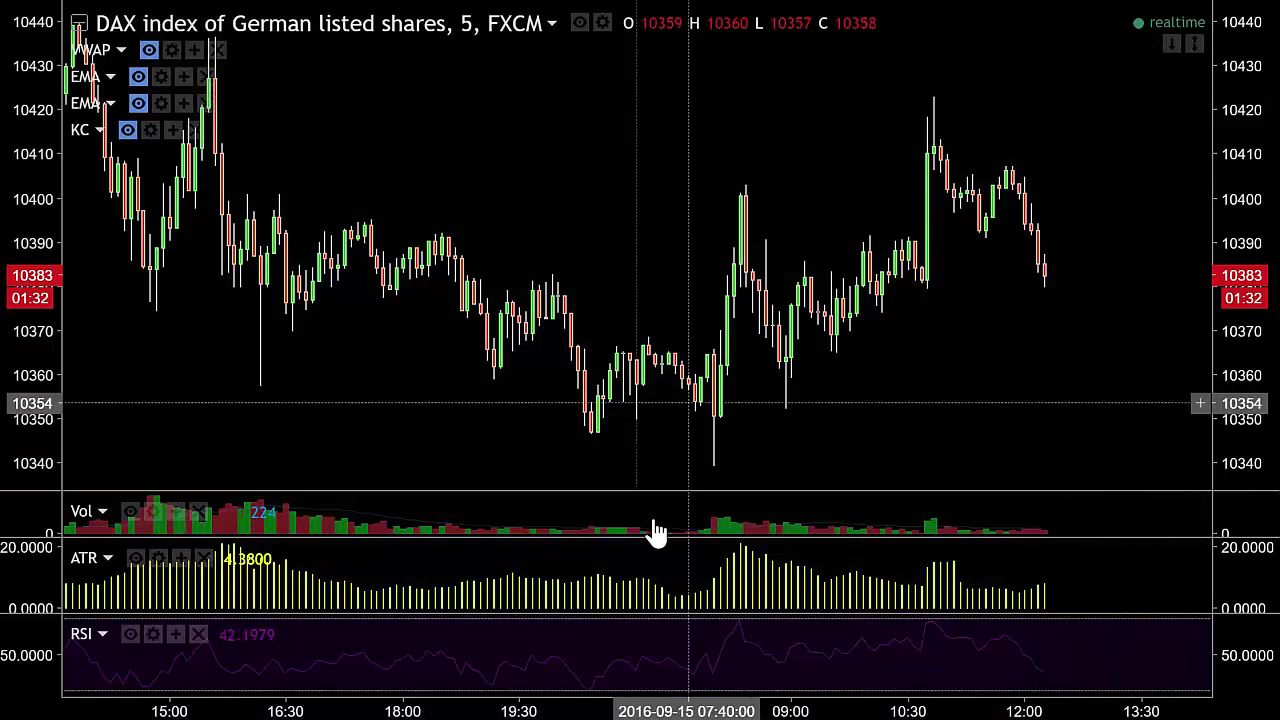
- Hide the ATR and volume indicators and enlarge the RSI pane by shrinking the ATR pane above it
left_click(135, 558)
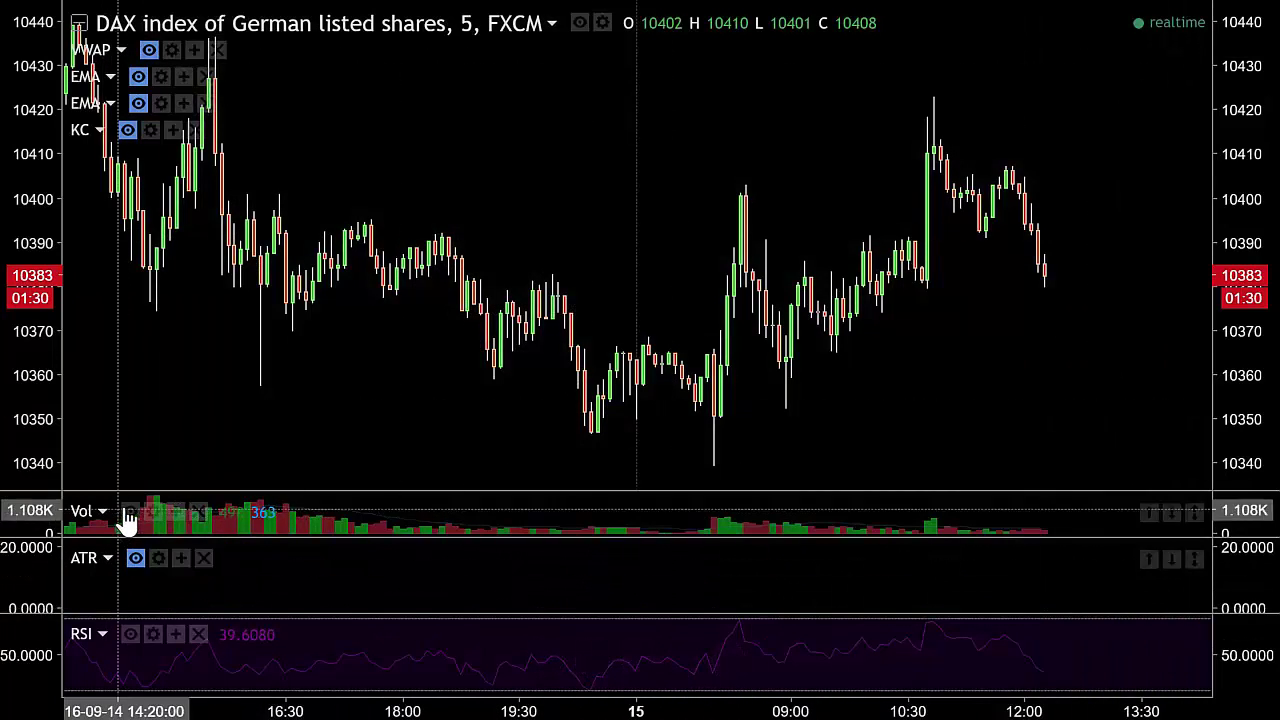
left_click(130, 511)
left_click_drag(496, 621, 483, 554)
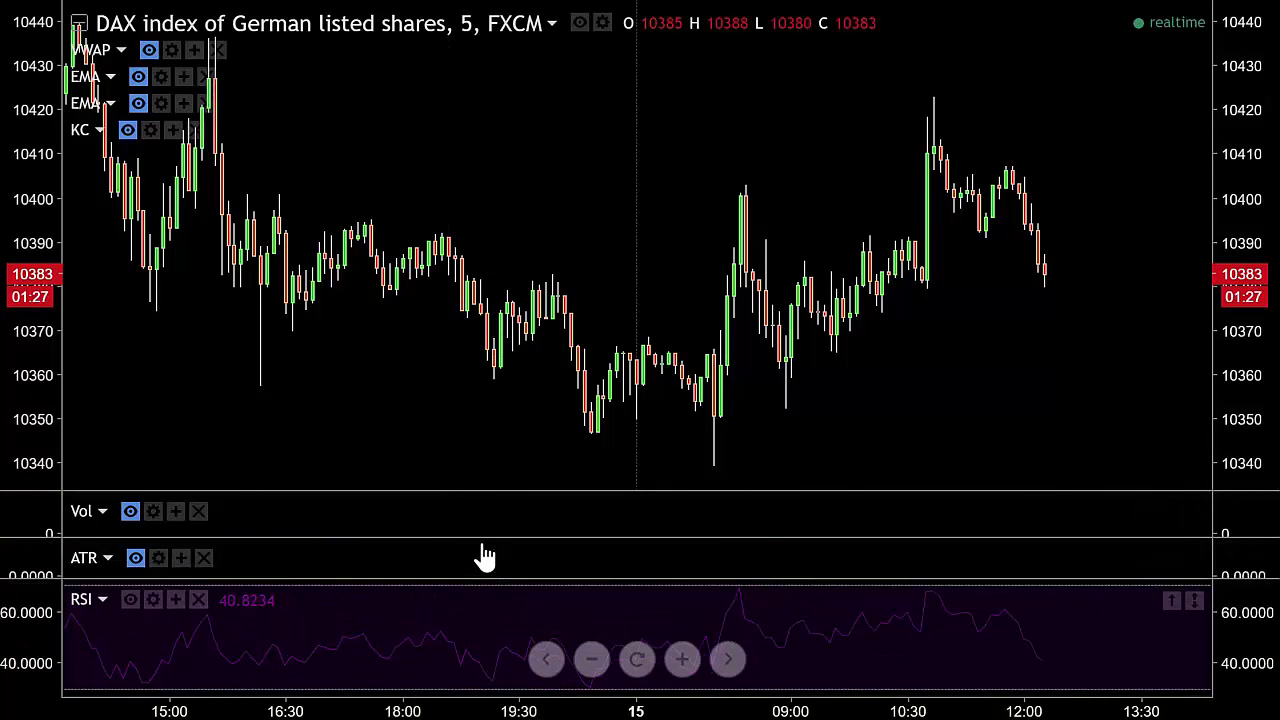
- Change the RSI line's colour to white and increase its thickness, leaving all panes displayed together
double_click(748, 600)
double_click(720, 434)
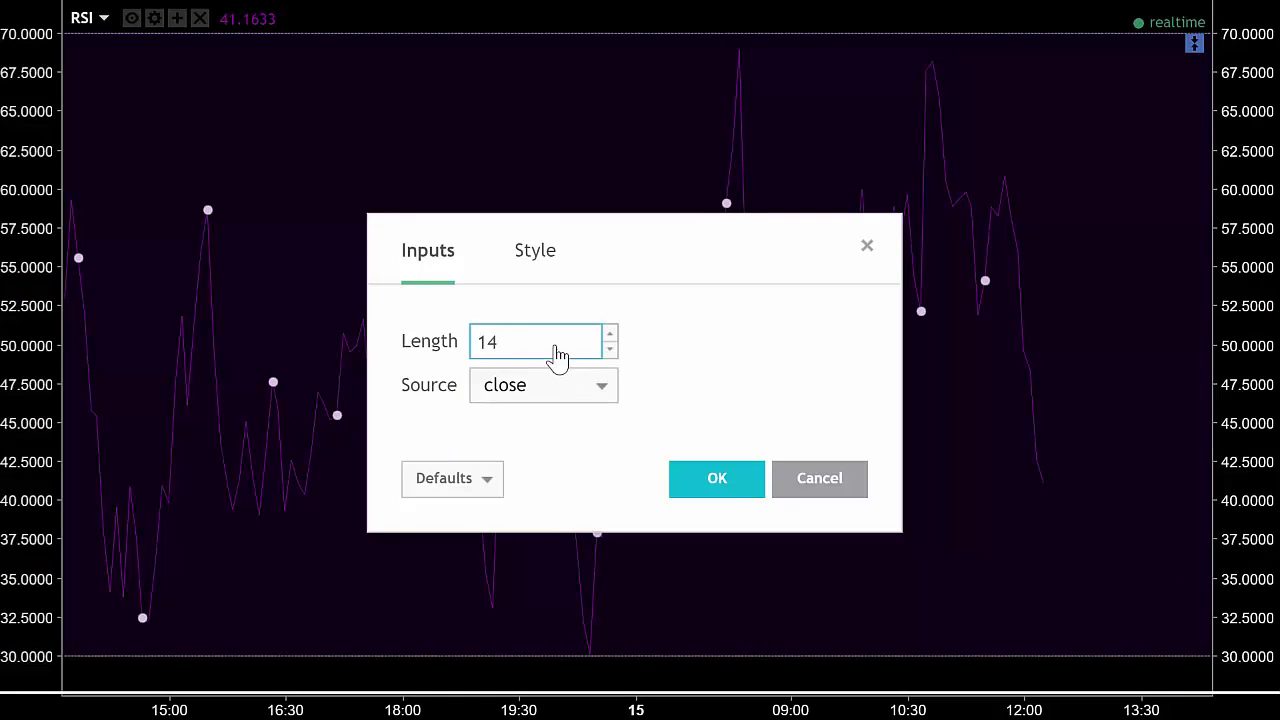
left_click(533, 256)
left_click(464, 332)
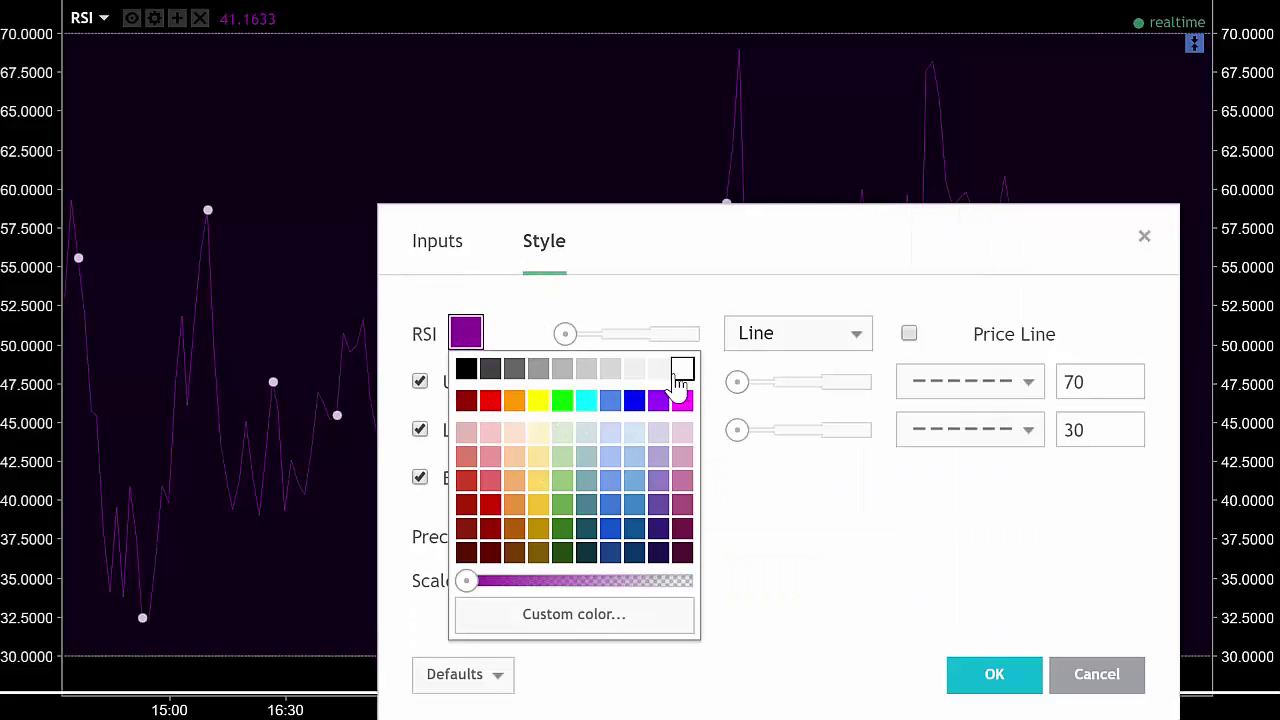
left_click(681, 371)
left_click_drag(565, 338, 611, 338)
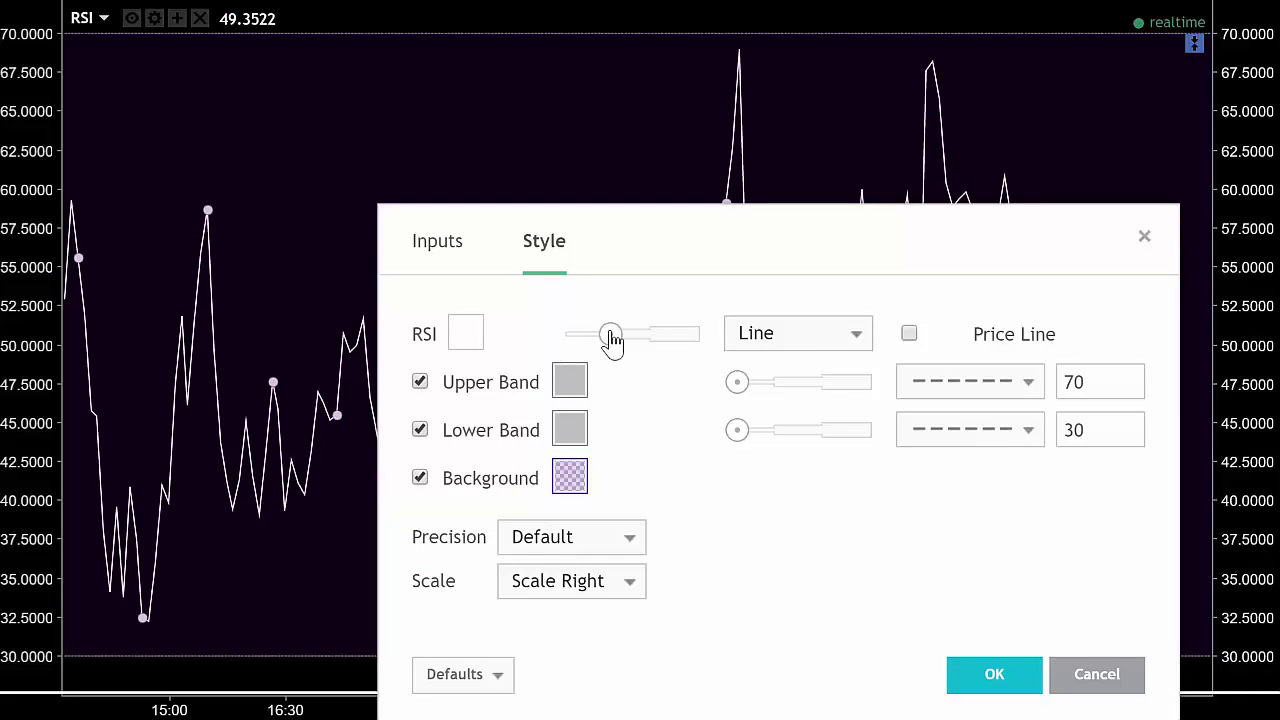
left_click(952, 680)
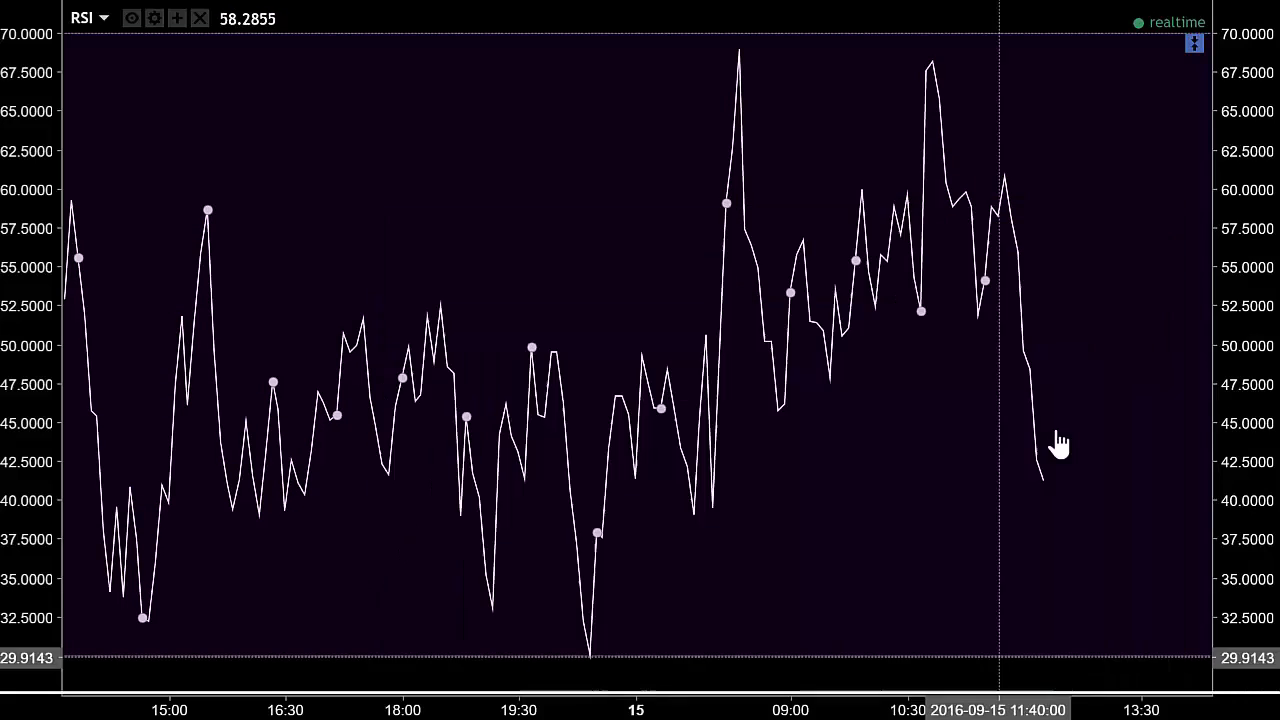
left_click(1196, 44)
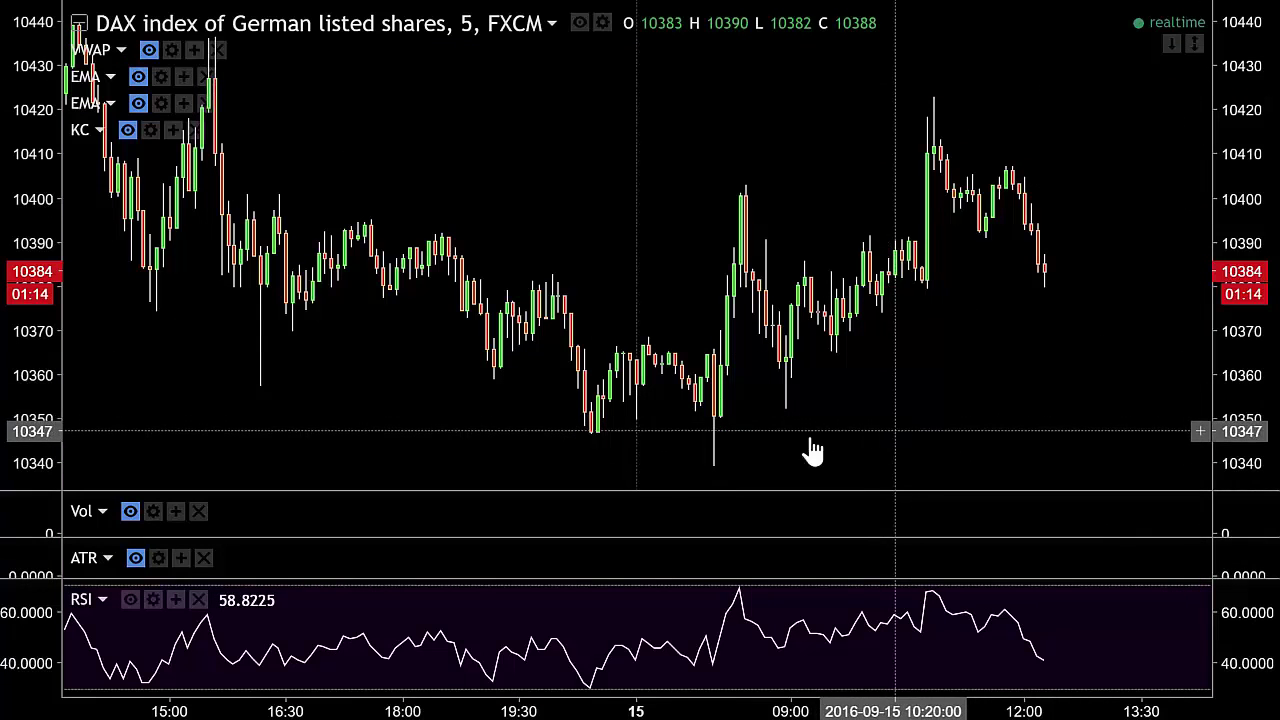
scroll(441, 415, "down", 4)
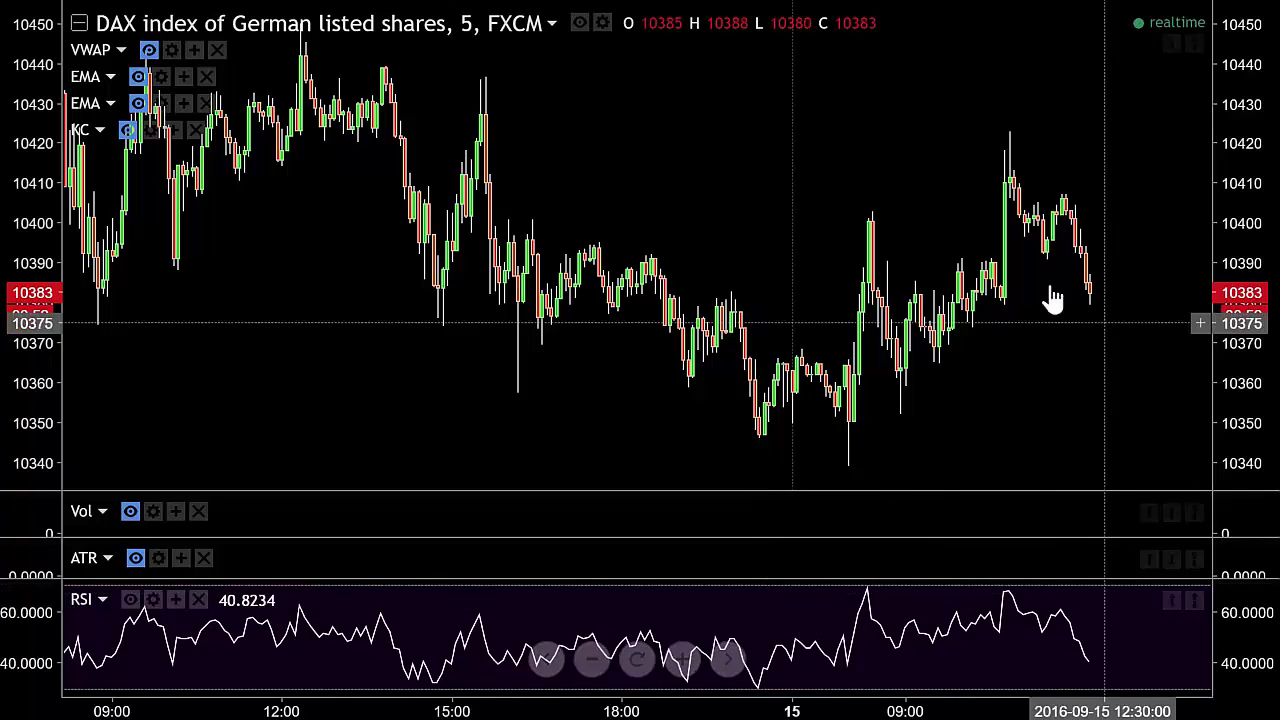
- Check the DAX price and RSI on the 1-day interval, and return the chart to 5 minutes
type("1D")
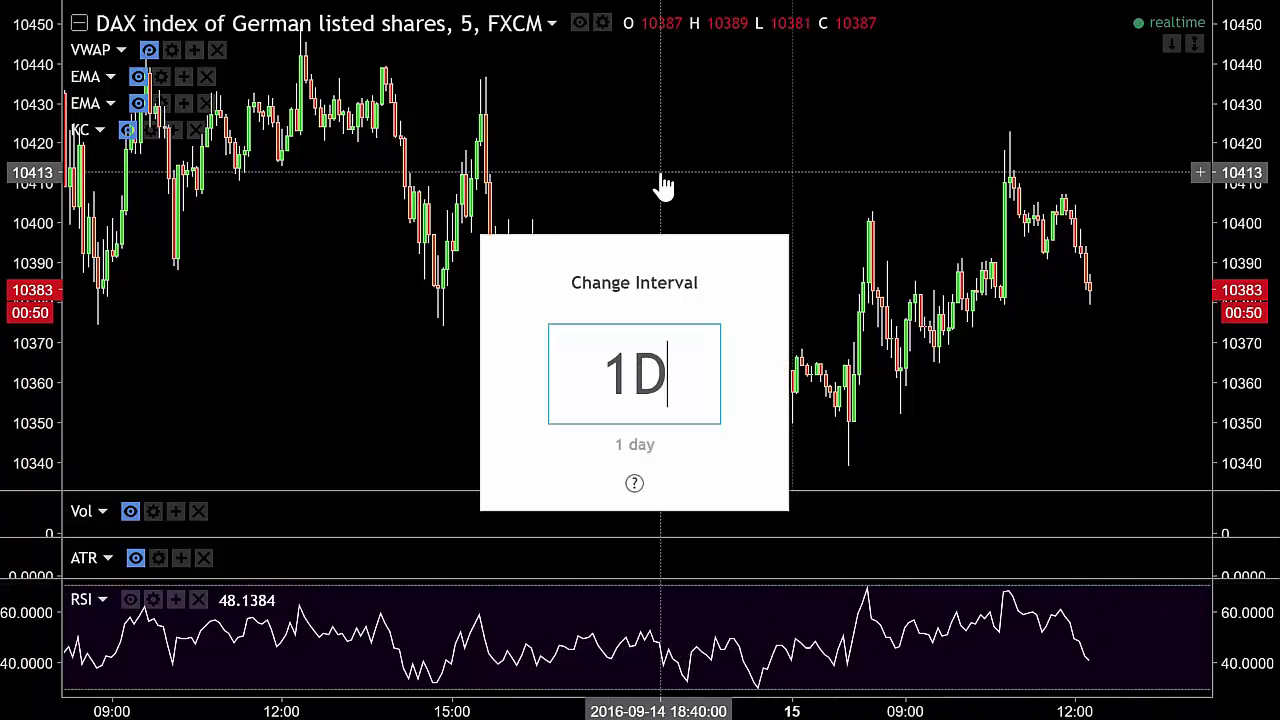
key("Return")
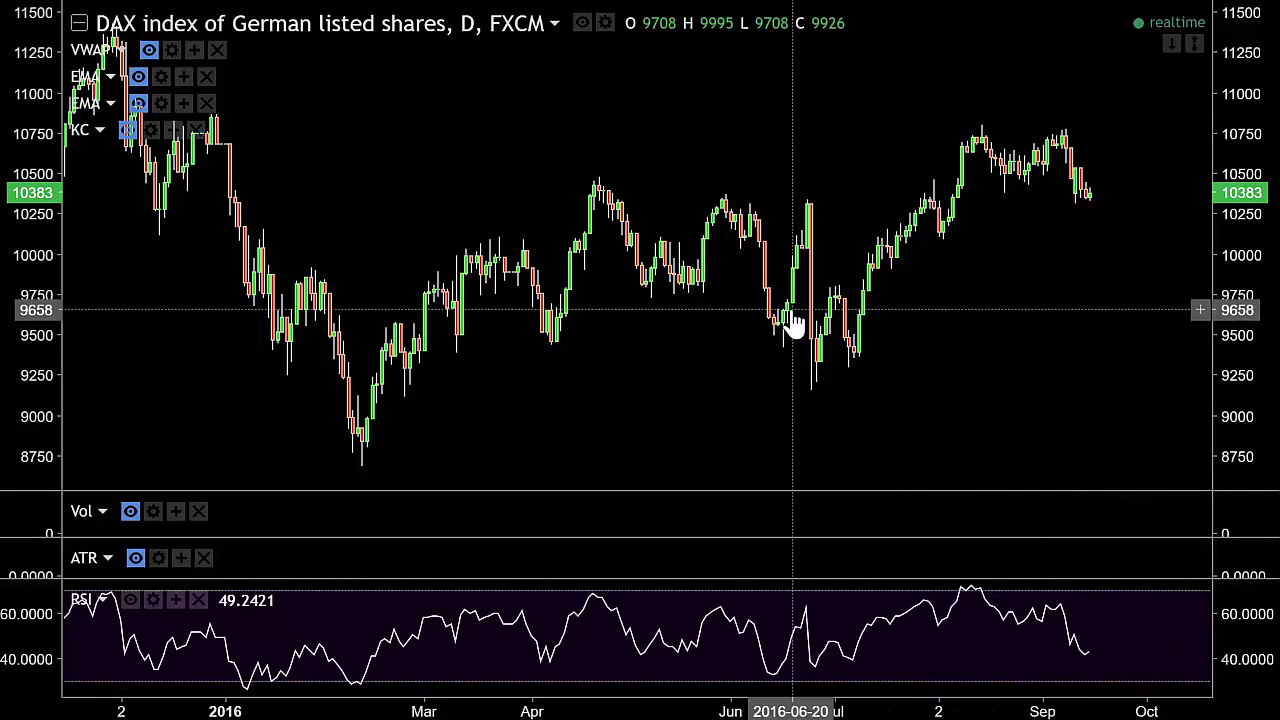
type("5")
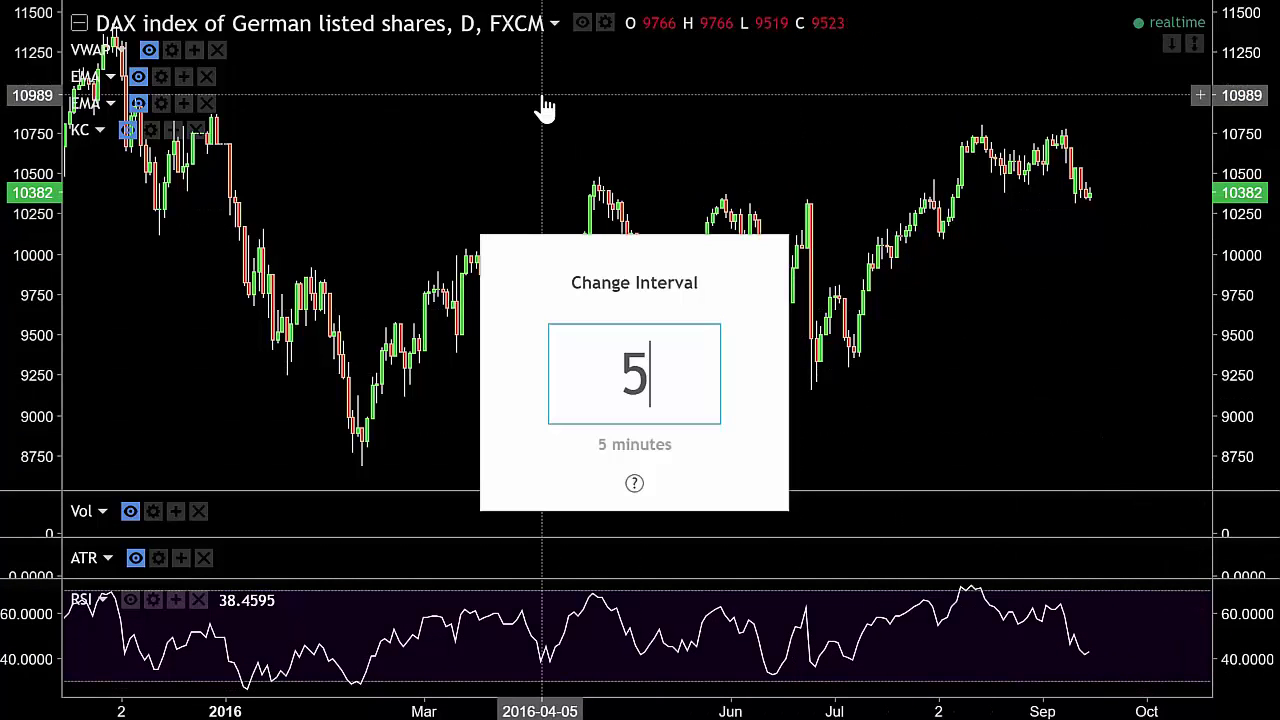
key("Return")
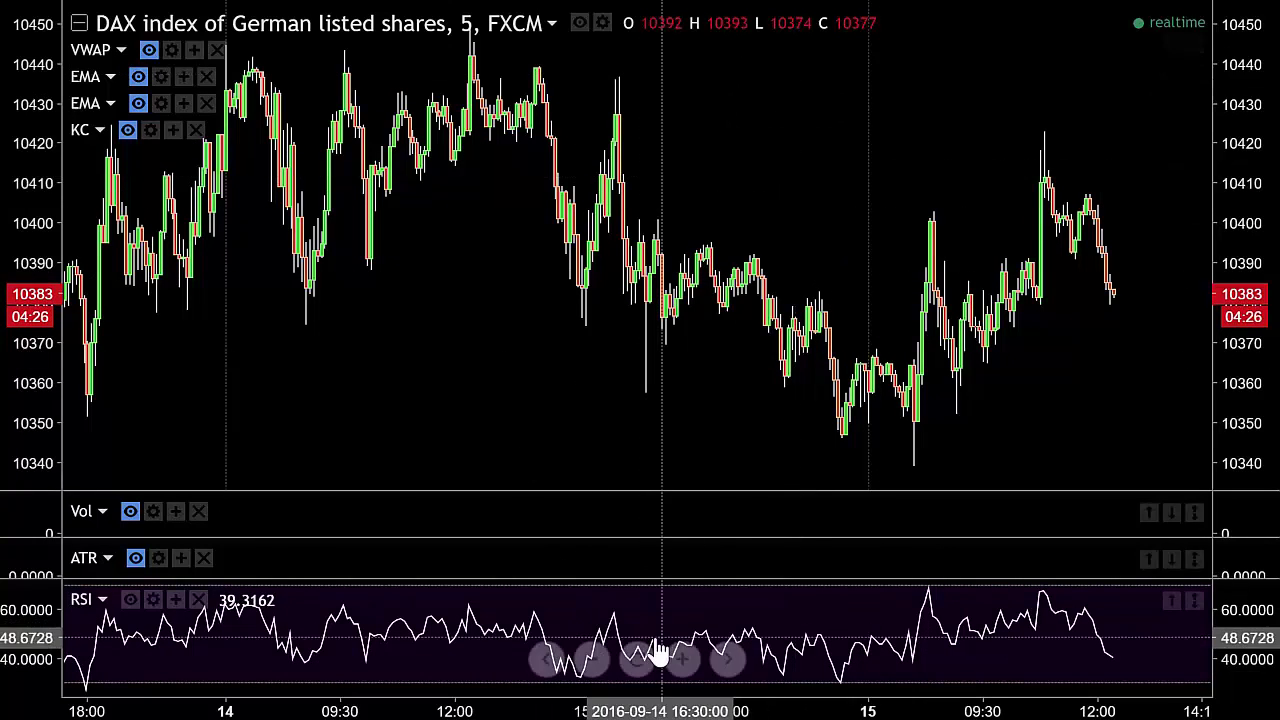
- Shorten the RSI length to about 9 periods, keeping close as the source, and apply it to the 5-minute chart
double_click(534, 623)
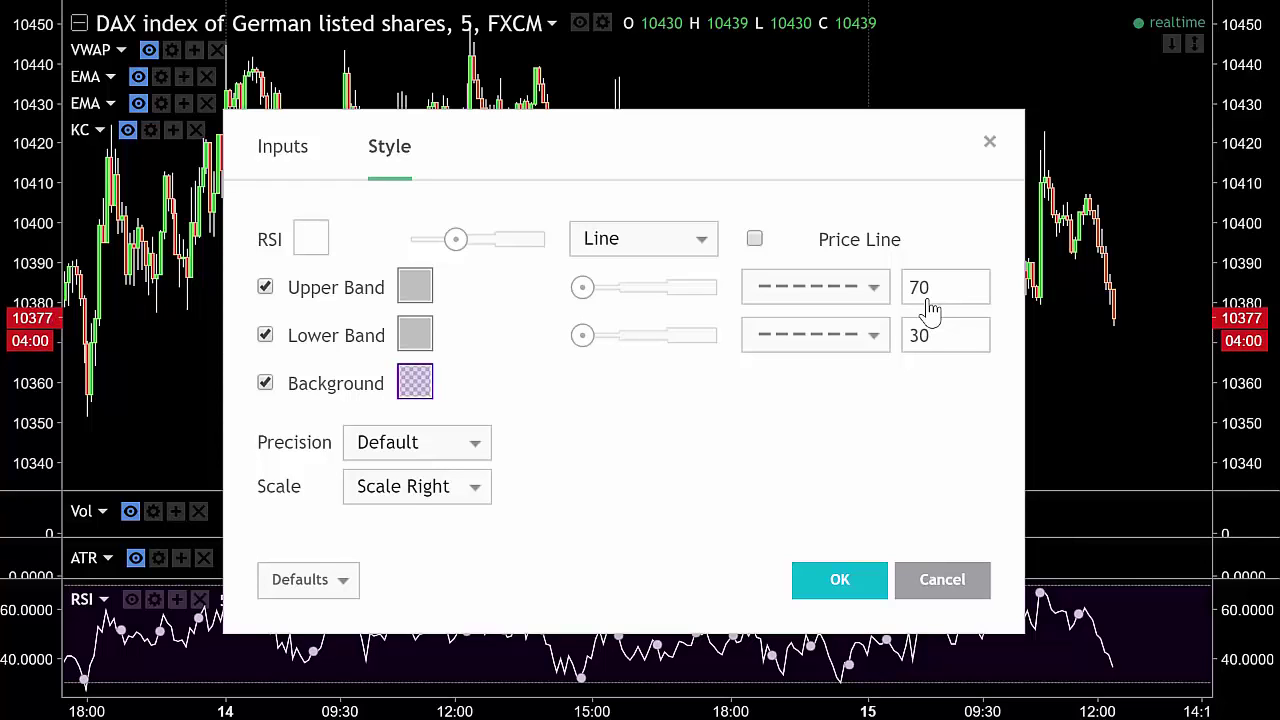
left_click(270, 155)
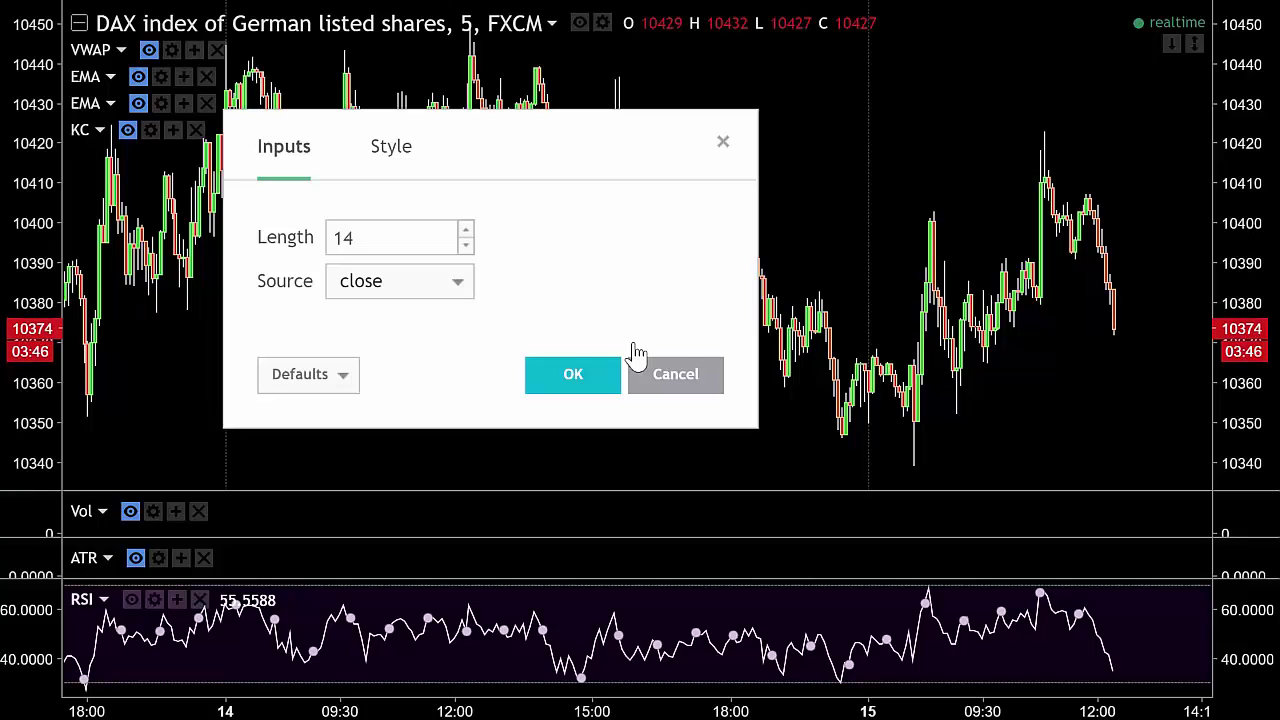
left_click(465, 245)
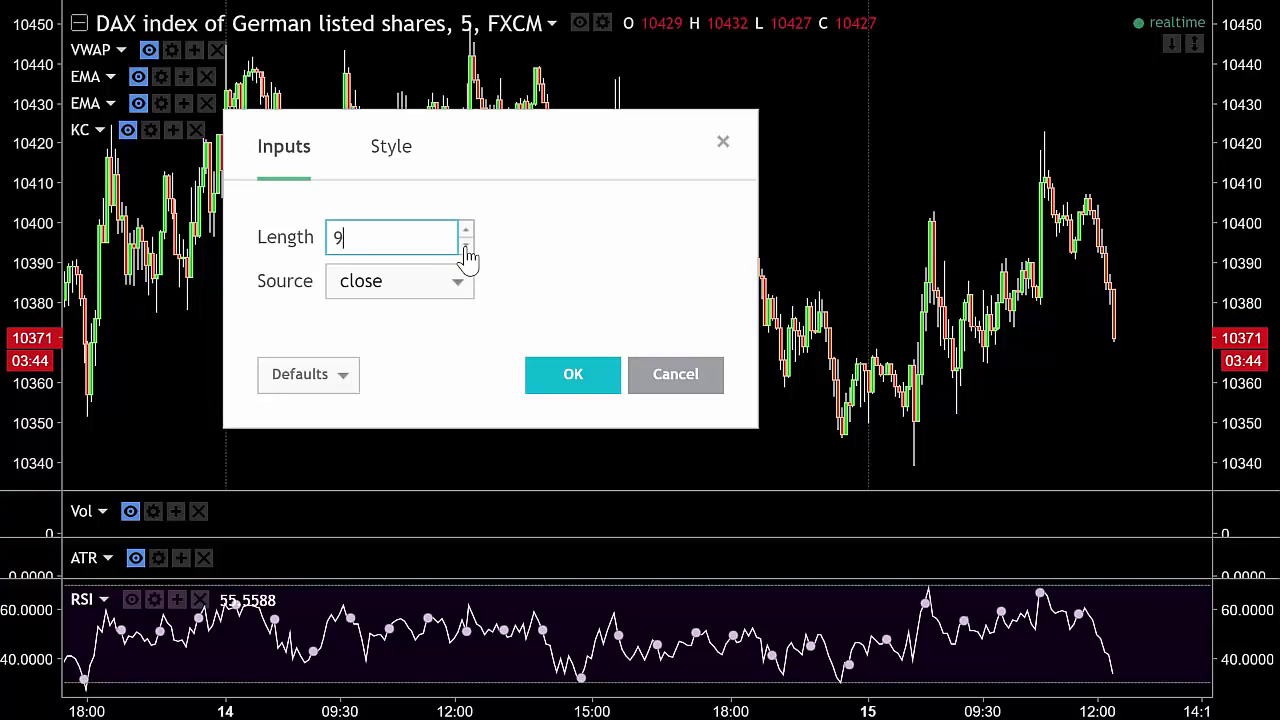
left_click(465, 231)
left_click(570, 374)
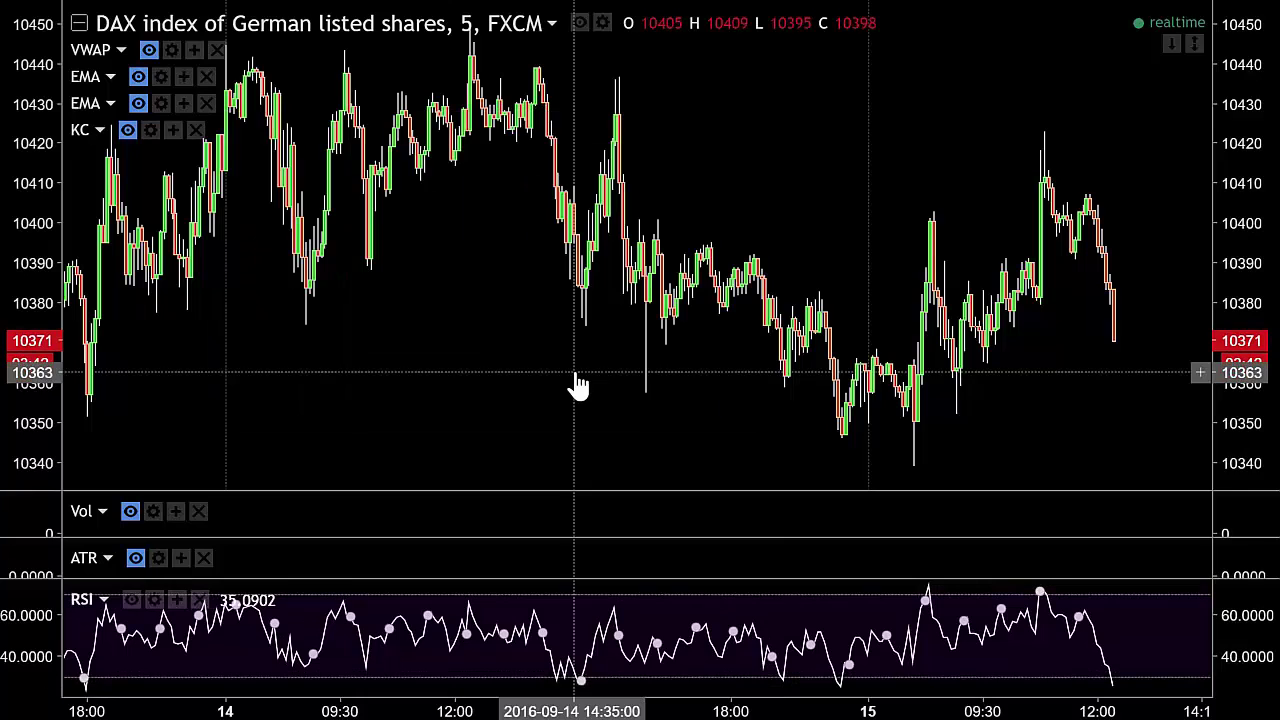
- Raise the RSI length to 40 periods and apply it to the 5-minute DAX chart
double_click(997, 606)
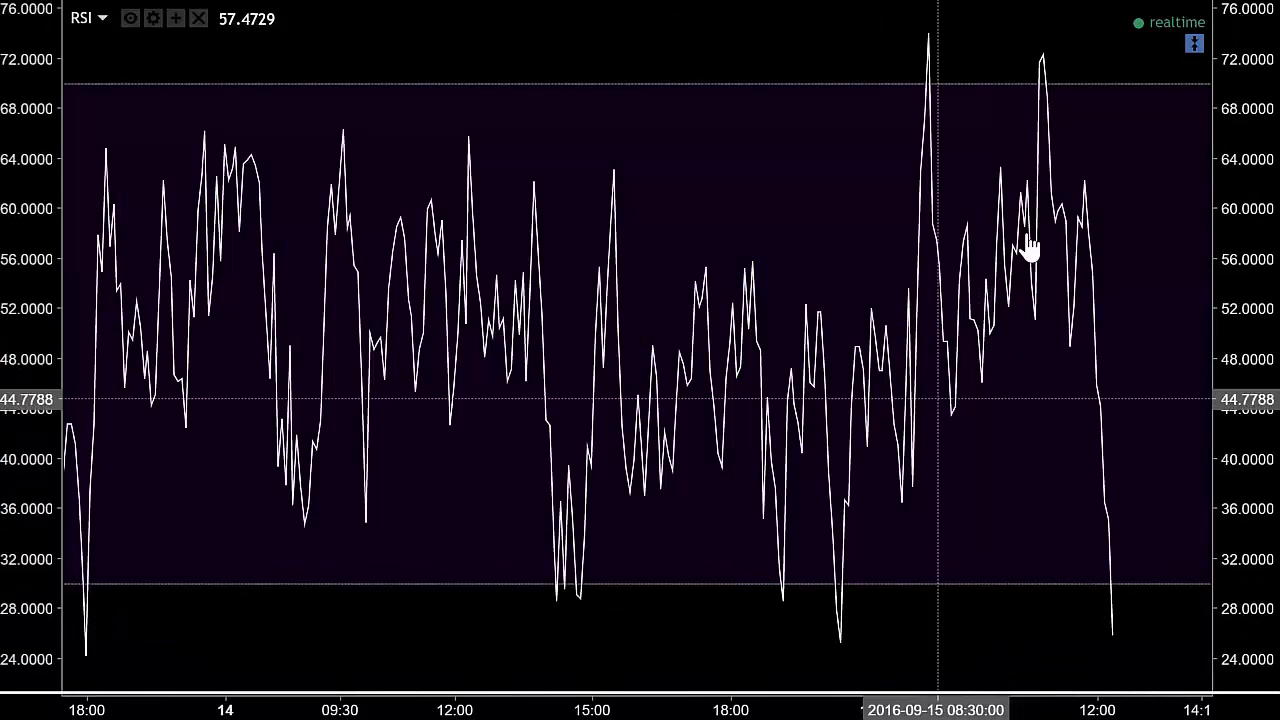
double_click(986, 371)
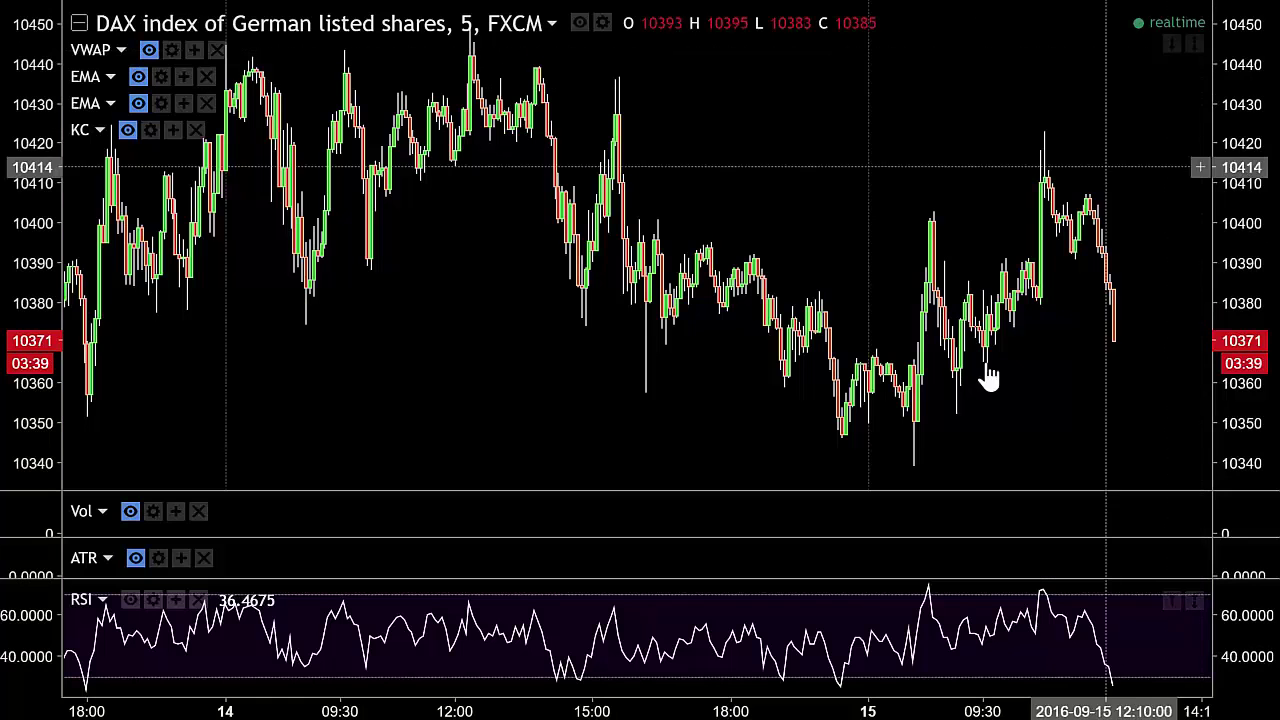
double_click(903, 673)
left_click(610, 335)
left_click(610, 335)
left_click(610, 335)
left_click(610, 335)
left_click(610, 335)
left_click(610, 335)
left_click(610, 335)
left_click(610, 335)
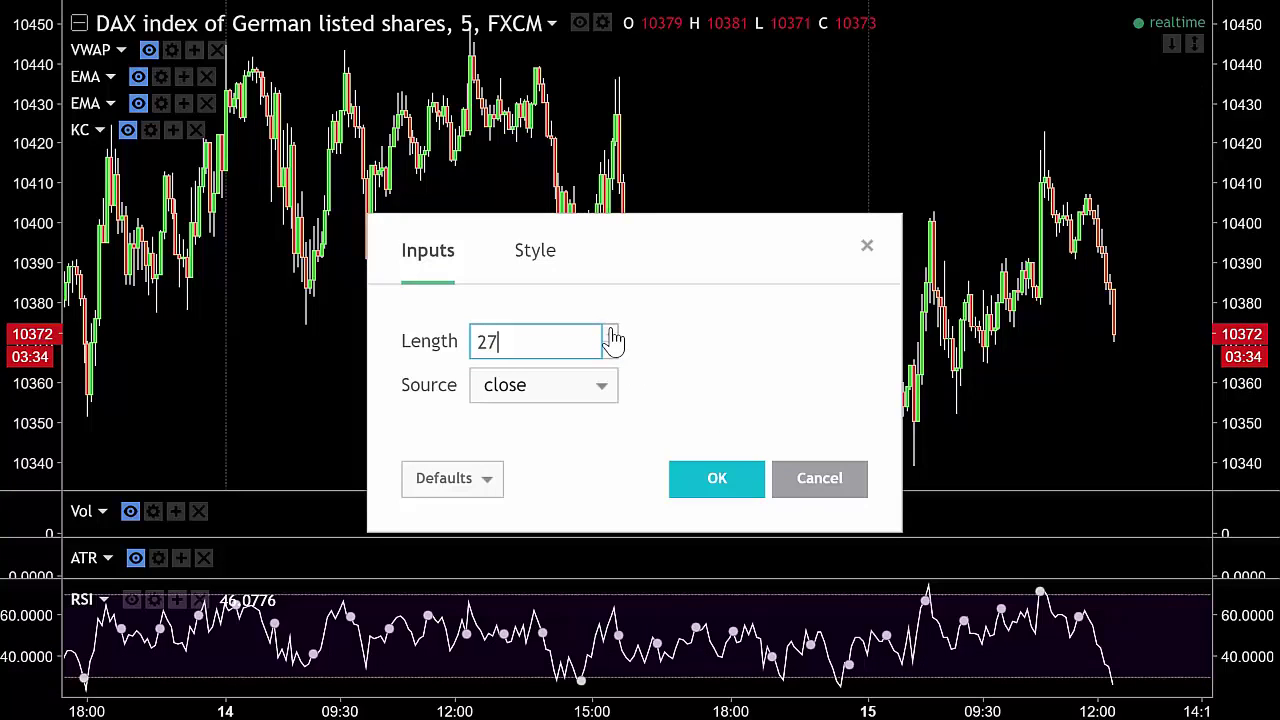
left_click(610, 335)
left_click(610, 335)
left_click(610, 335)
left_click(610, 335)
left_click(610, 335)
left_click(610, 348)
left_click(714, 480)
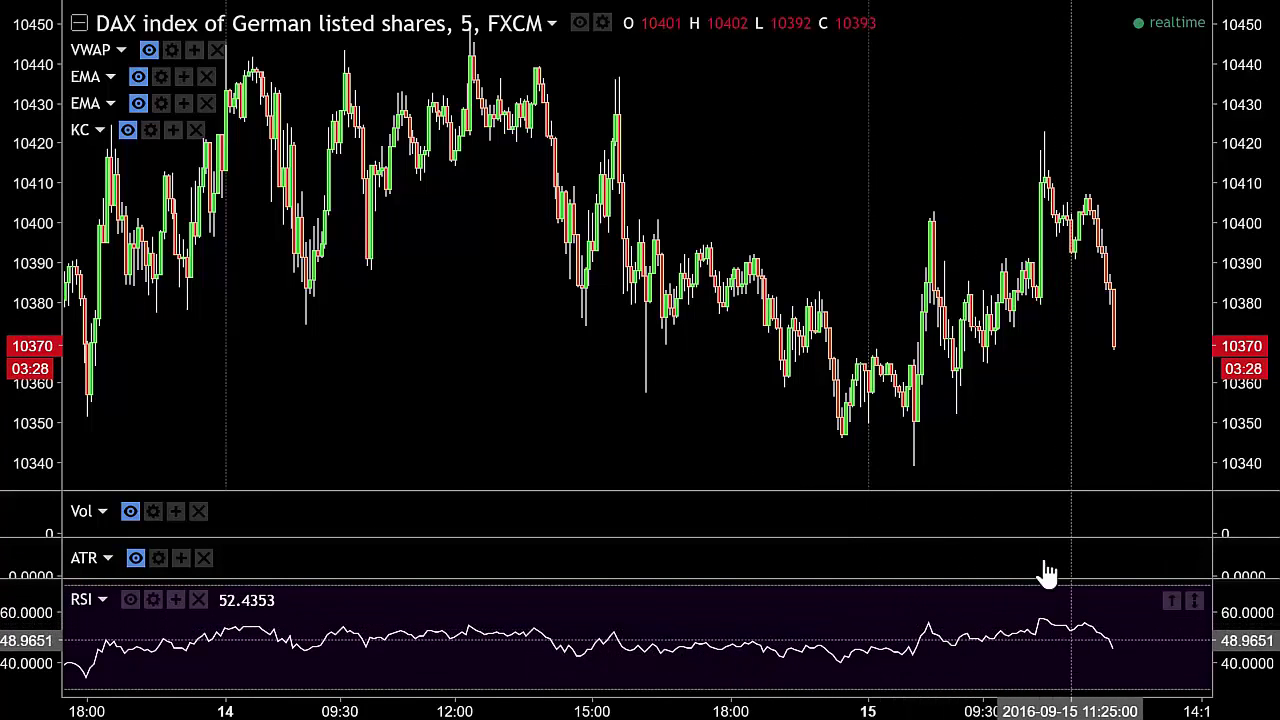
- Switch the DAX chart to the 1-day interval and restore the RSI length to 14 periods
type("1D")
key("Return")
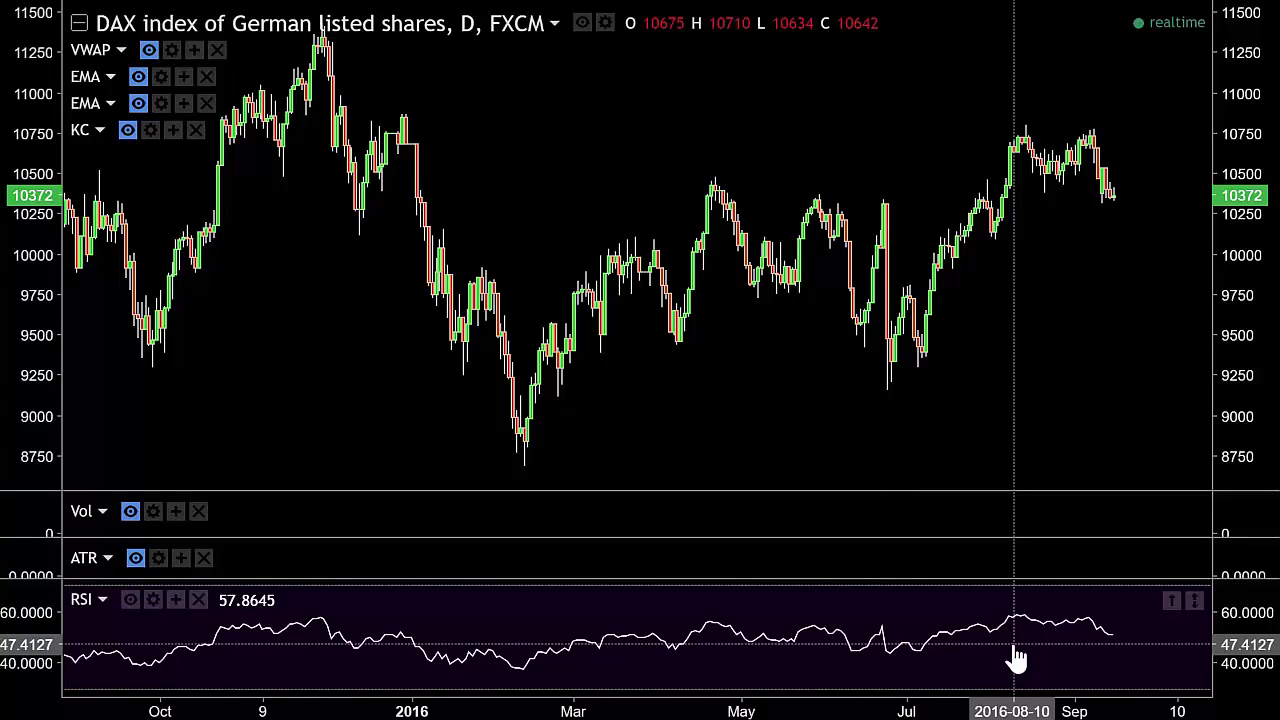
double_click(975, 640)
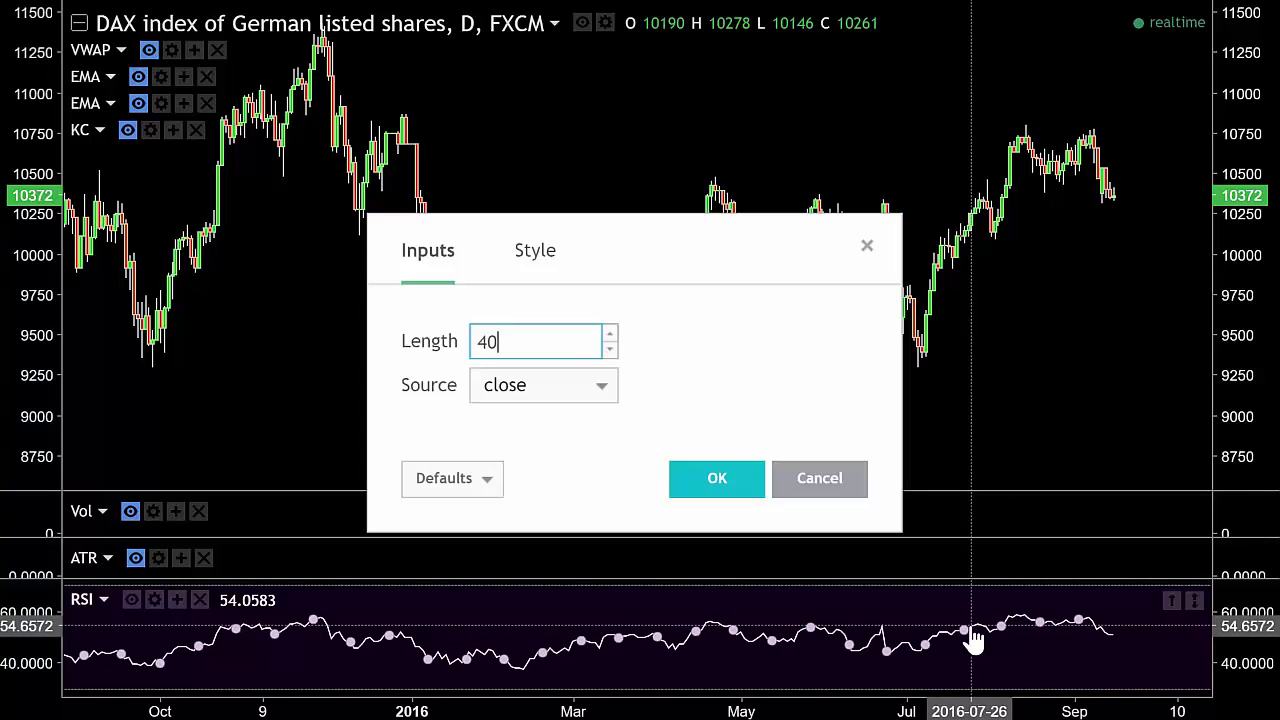
key("BackSpace")
key("BackSpace")
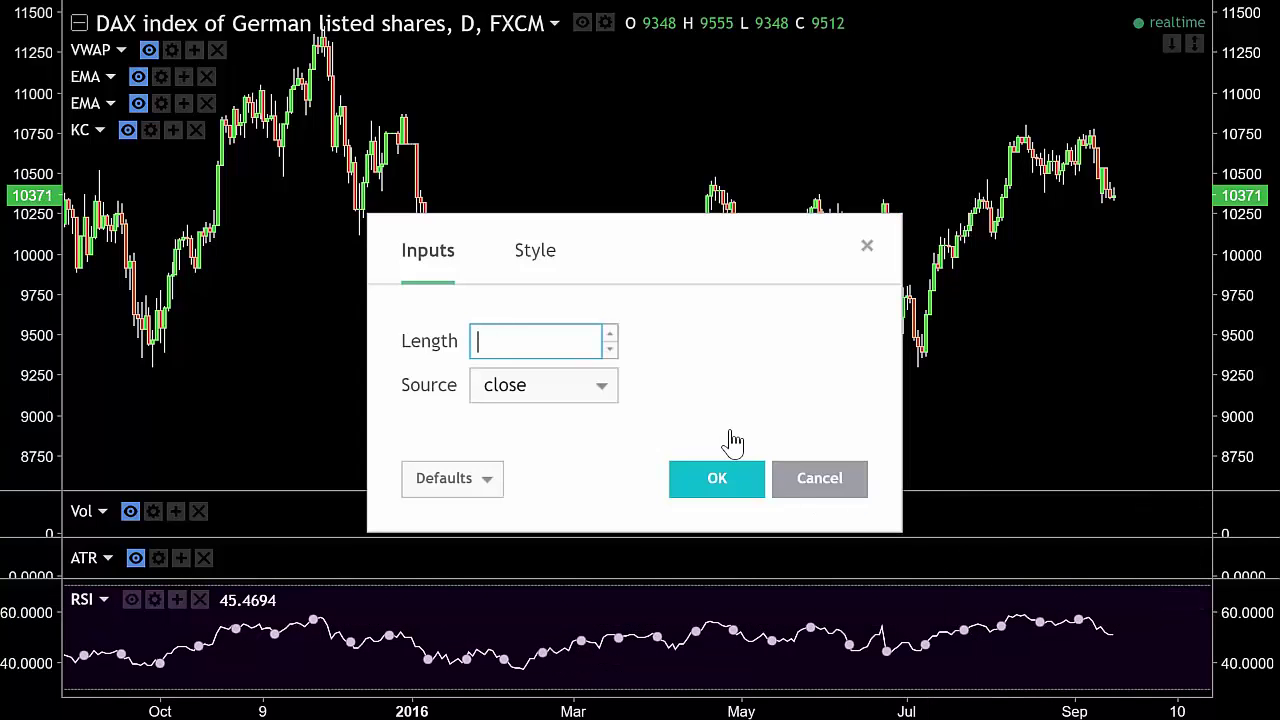
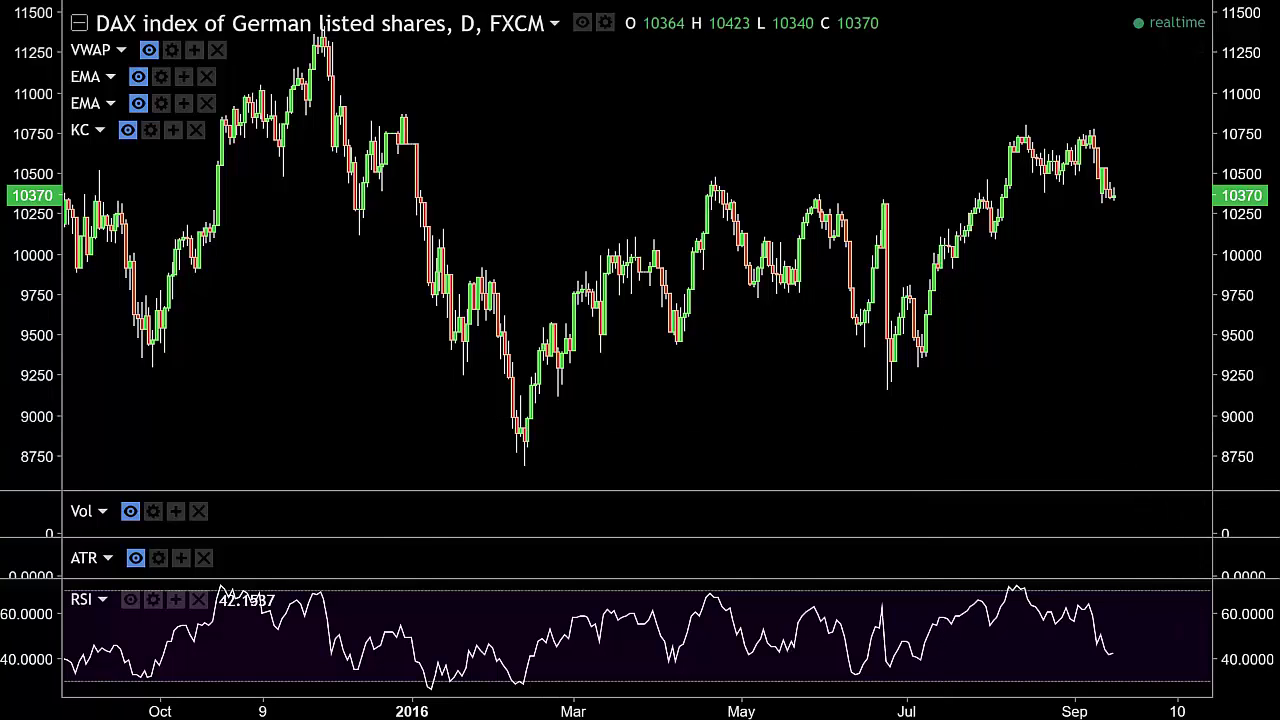
- Sketch red freehand range-bound waves and rising trend curves across the daily price chart, and clear the sketches
mouse_move(727, 450)
left_mouse_down()
mouse_move(766, 417)
mouse_move(1010, 418)
mouse_move(1077, 456)
left_mouse_up()
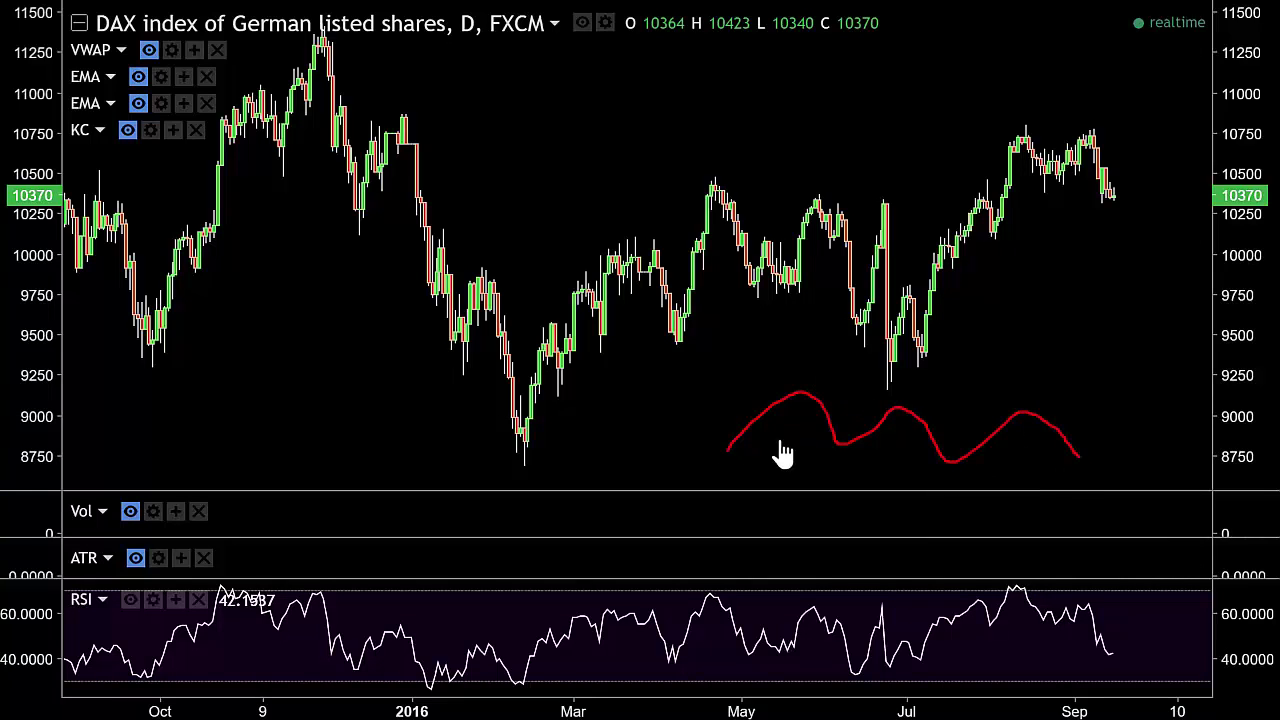
mouse_move(622, 420)
left_mouse_down()
mouse_move(782, 331)
mouse_move(822, 338)
left_mouse_up()
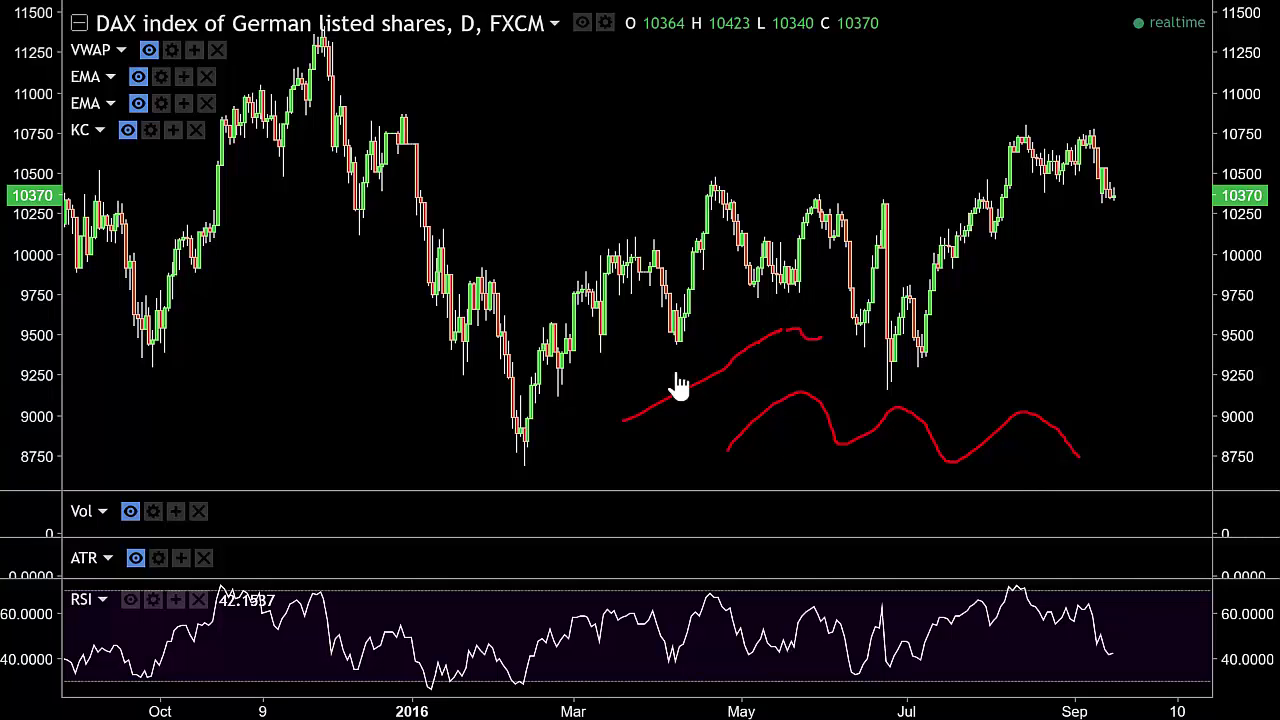
mouse_move(587, 402)
left_mouse_down()
mouse_move(958, 116)
mouse_move(1072, 62)
mouse_move(1112, 66)
left_mouse_up()
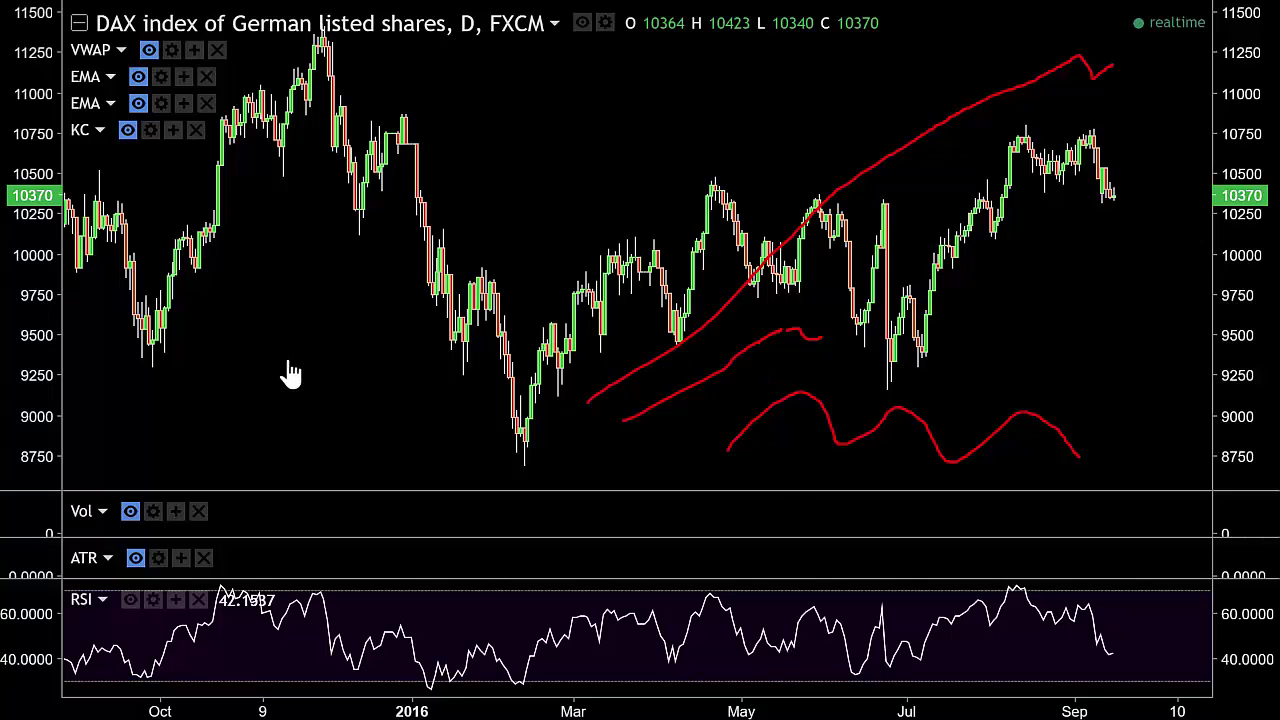
mouse_move(290, 370)
left_mouse_down()
mouse_move(335, 290)
mouse_move(402, 330)
mouse_move(620, 322)
left_mouse_up()
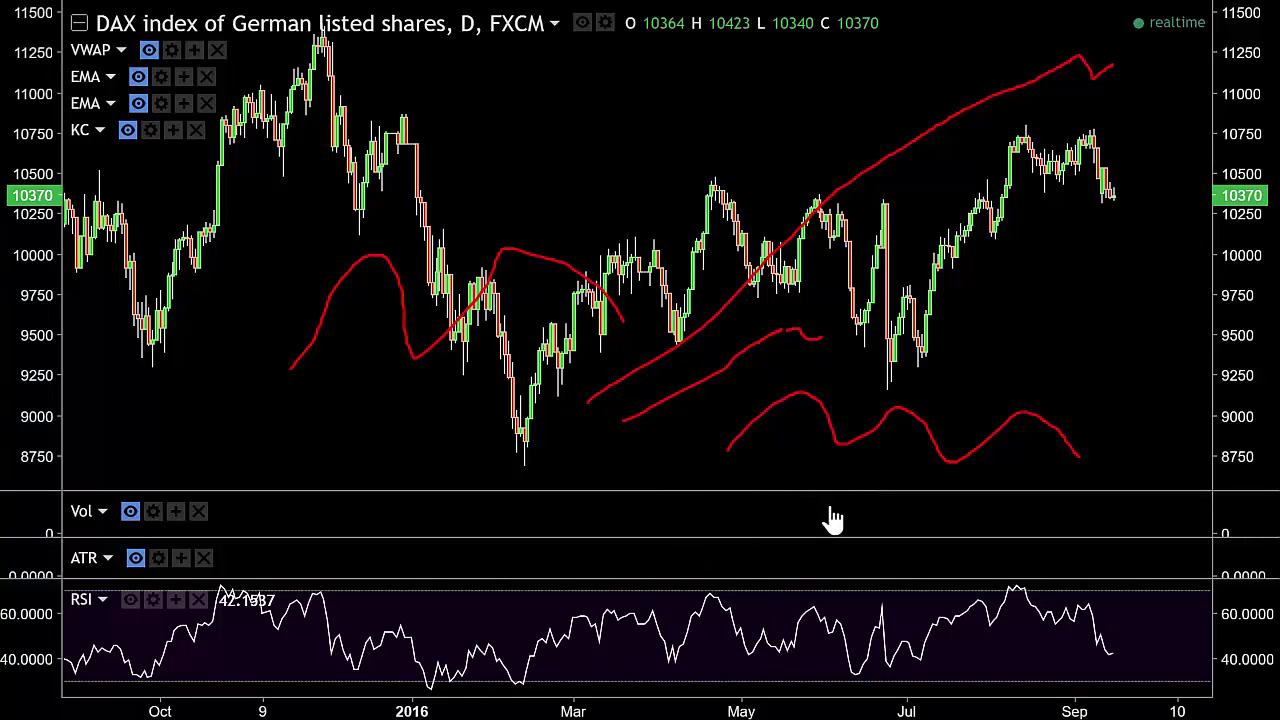
key("Escape")
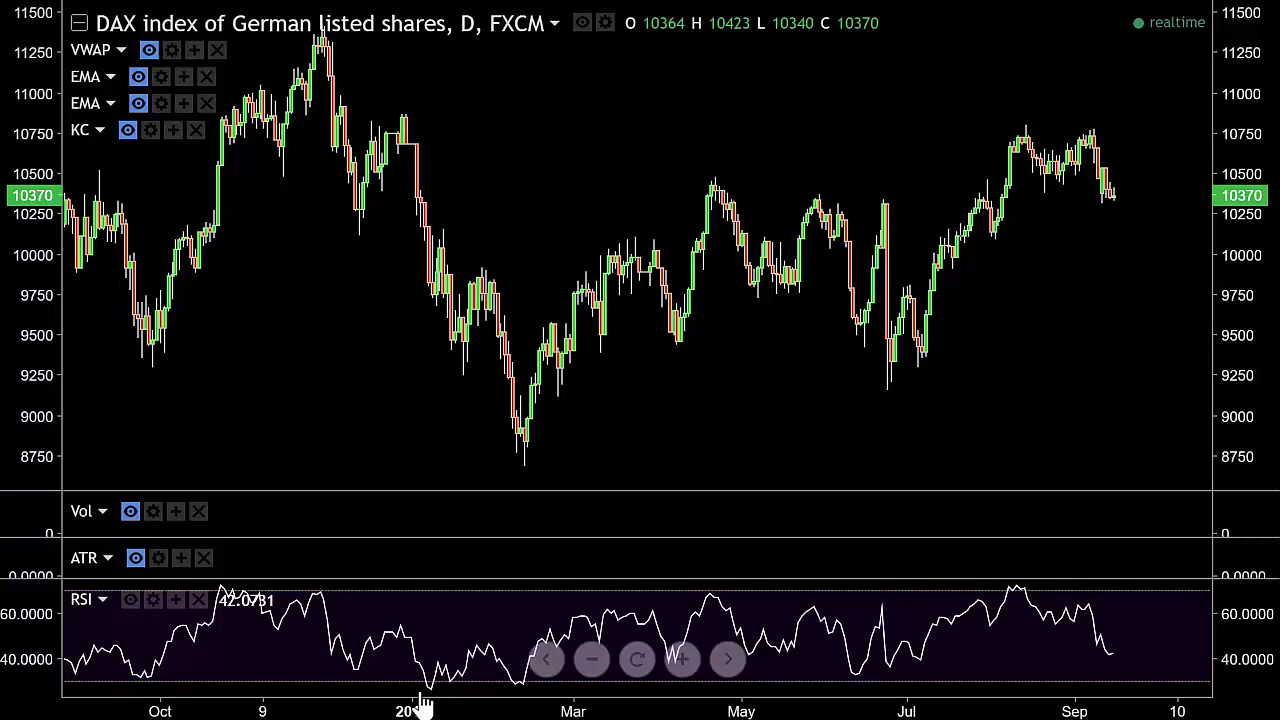
- Mark the early-2016 divergence with red strokes under the RSI lows and falling price lows, outline the rebound until late April, and clear the markings
left_click_drag(420, 691, 524, 684)
left_click_drag(418, 694, 531, 684)
mouse_move(438, 326)
left_mouse_down()
mouse_move(526, 466)
mouse_move(486, 429)
left_mouse_up()
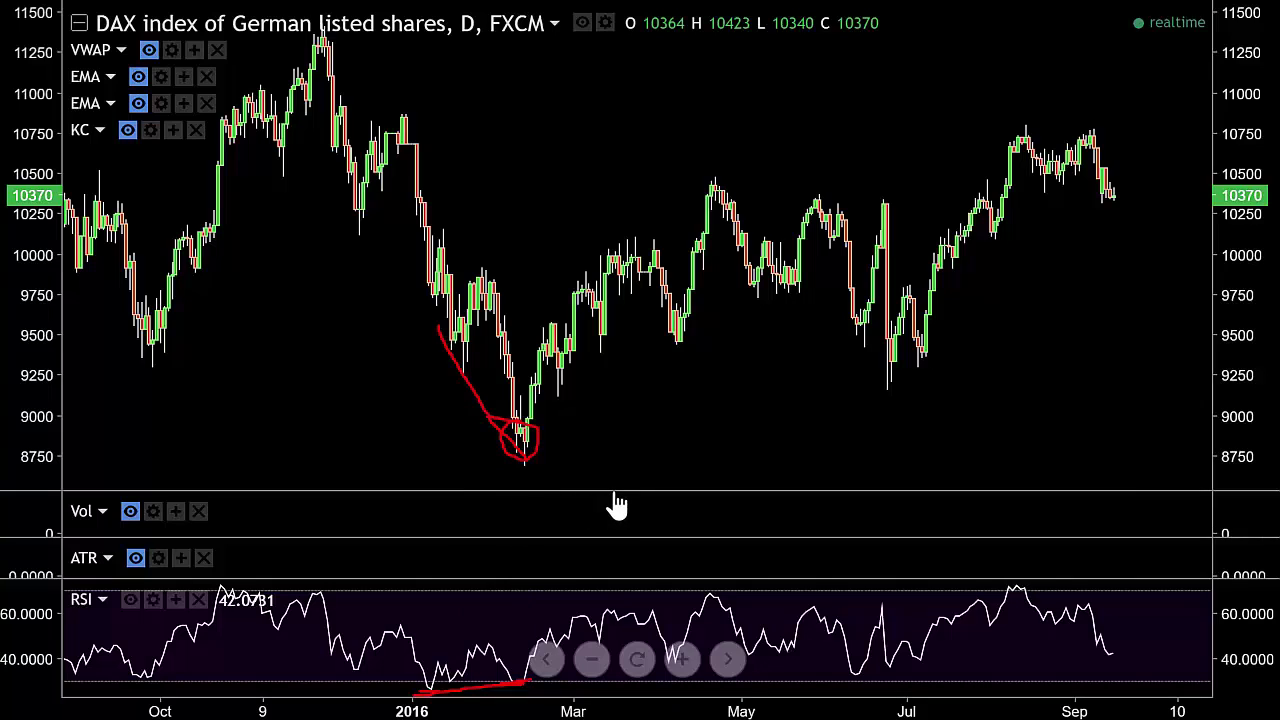
left_click_drag(530, 425, 684, 318)
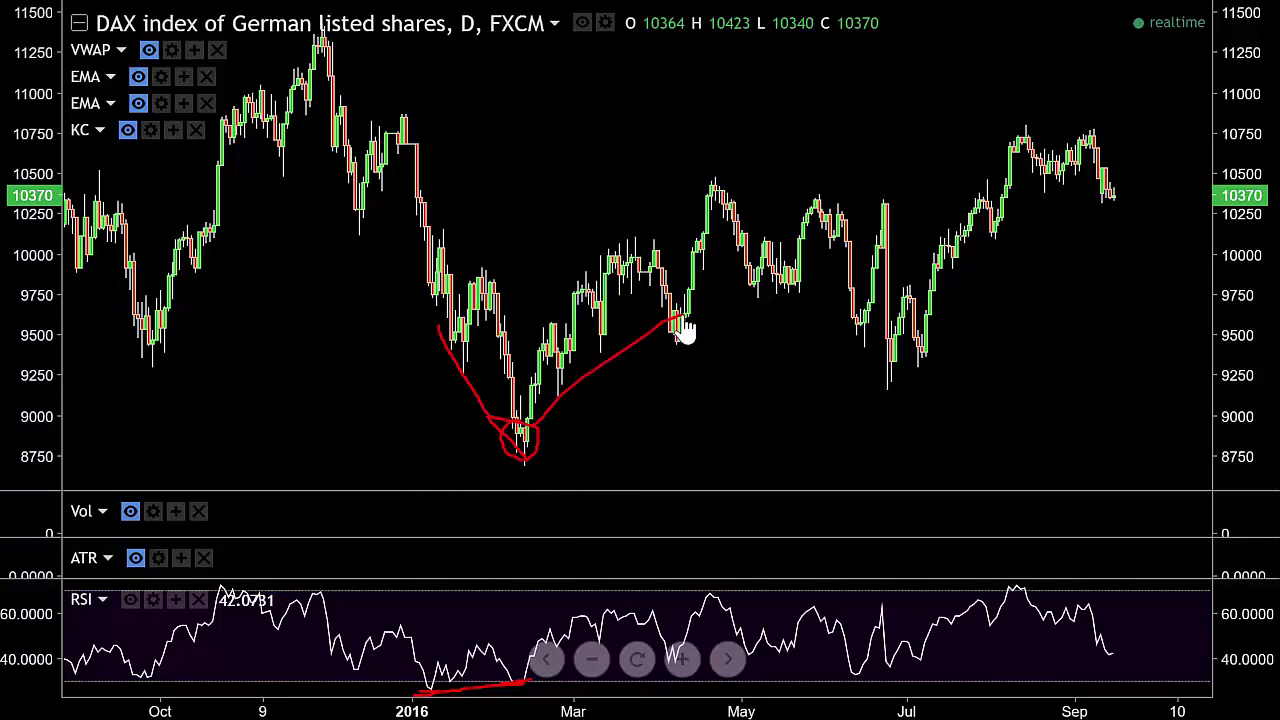
mouse_move(510, 382)
left_mouse_down()
mouse_move(580, 289)
mouse_move(710, 212)
mouse_move(700, 323)
mouse_move(680, 318)
left_mouse_up()
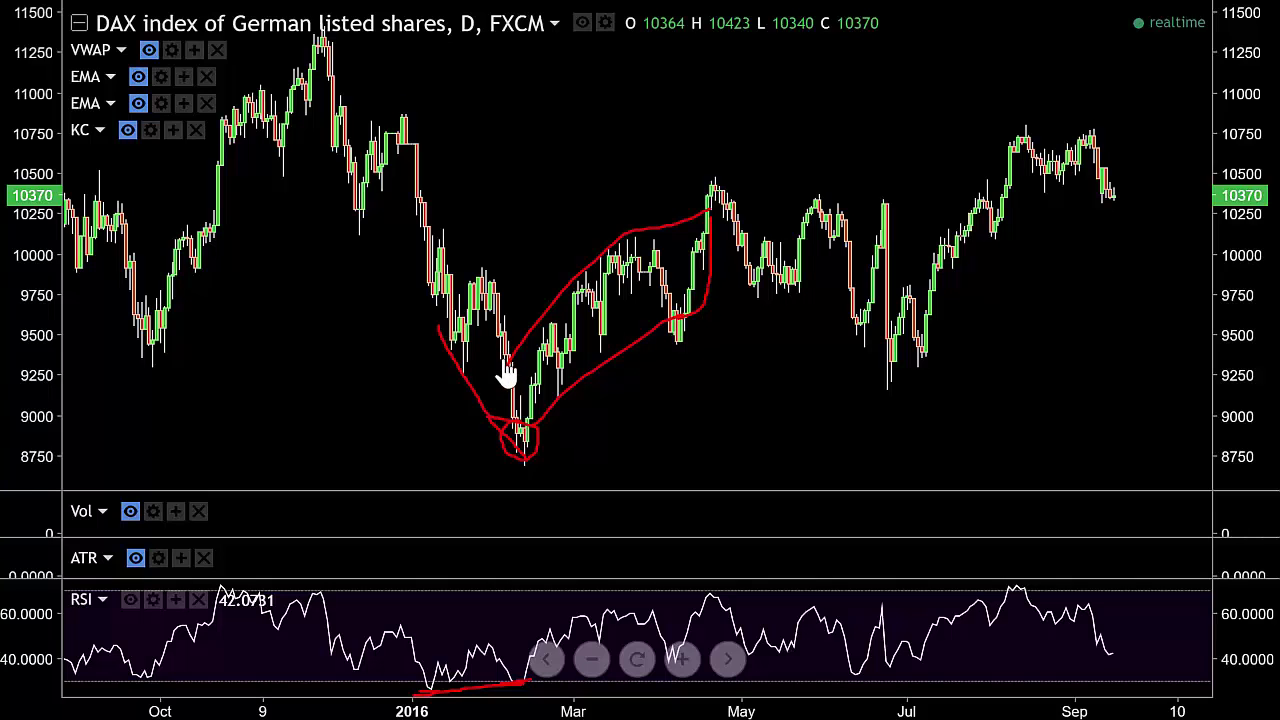
left_click_drag(548, 432, 530, 440)
key("Escape")
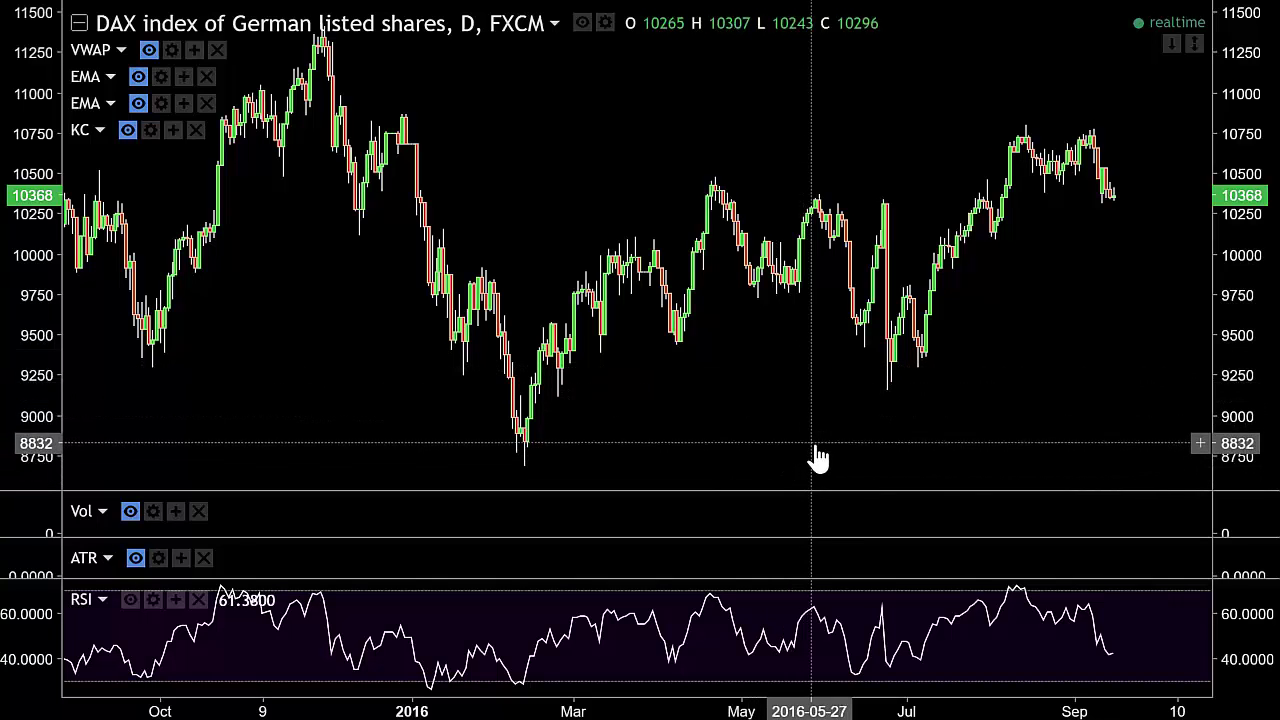
- Set the DAX chart back to the 5-minute interval
type("5")
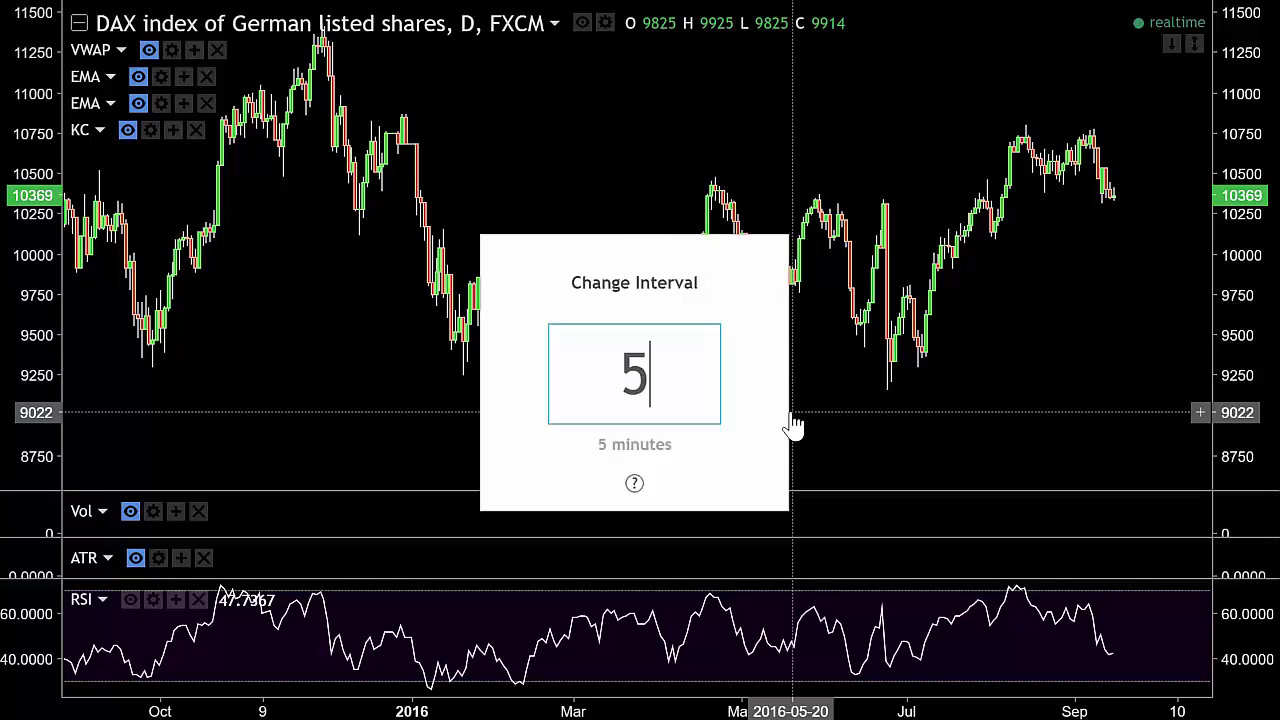
key("Return")
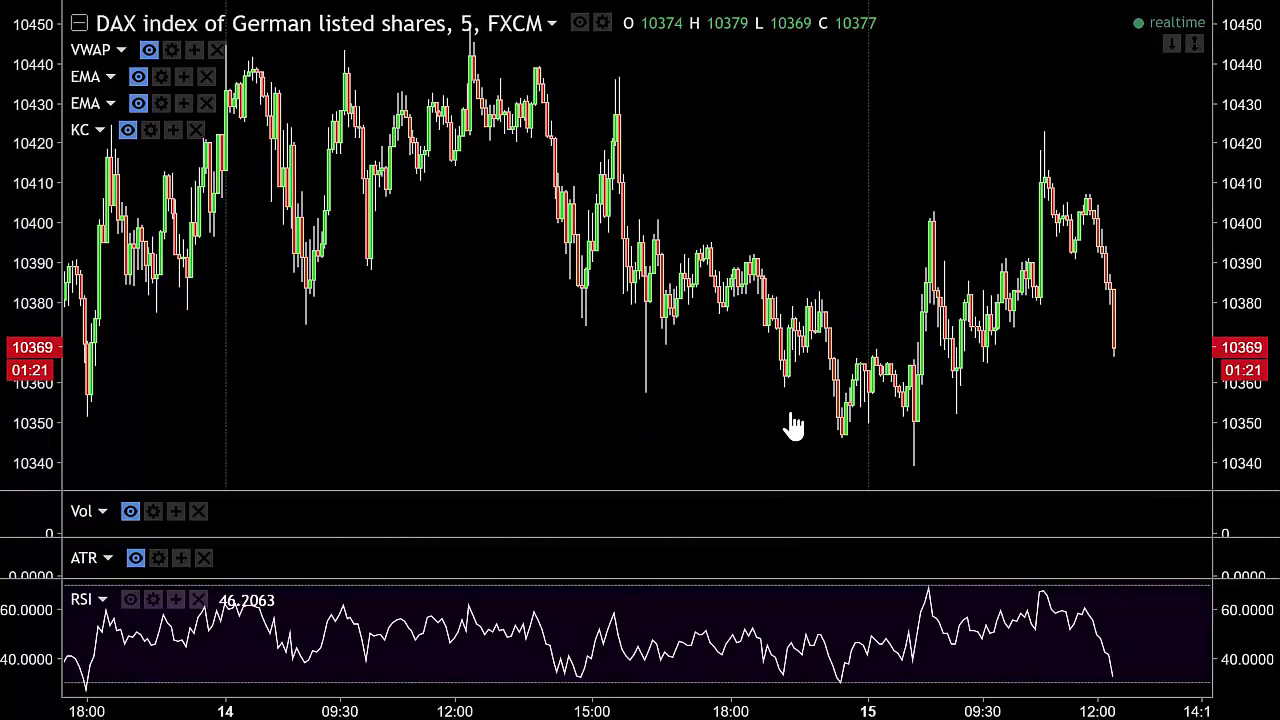